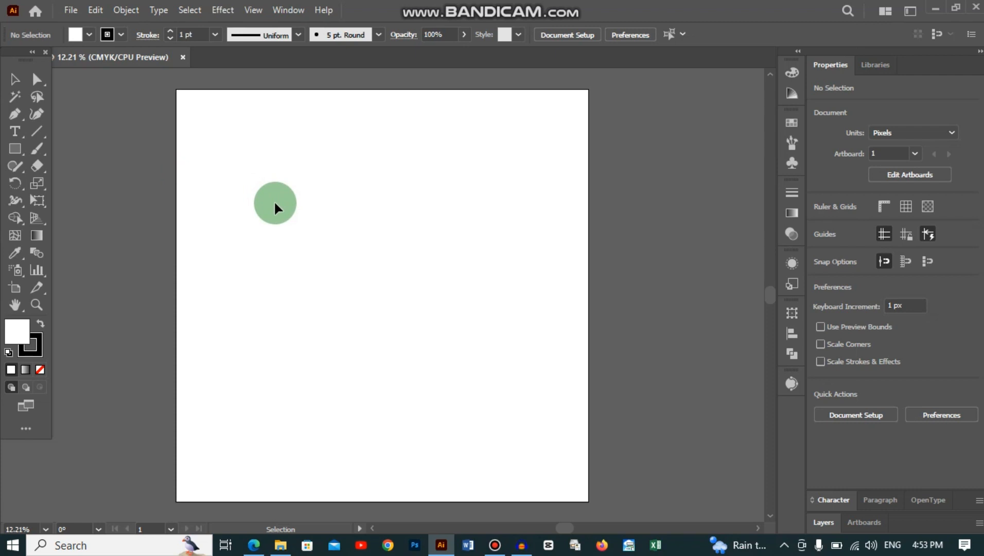
# Step: Paste the copied dress sketch onto the artboard and enlarge it about its centre to about 2226 px square
pyautogui.hotkey('ctrl', 'v')
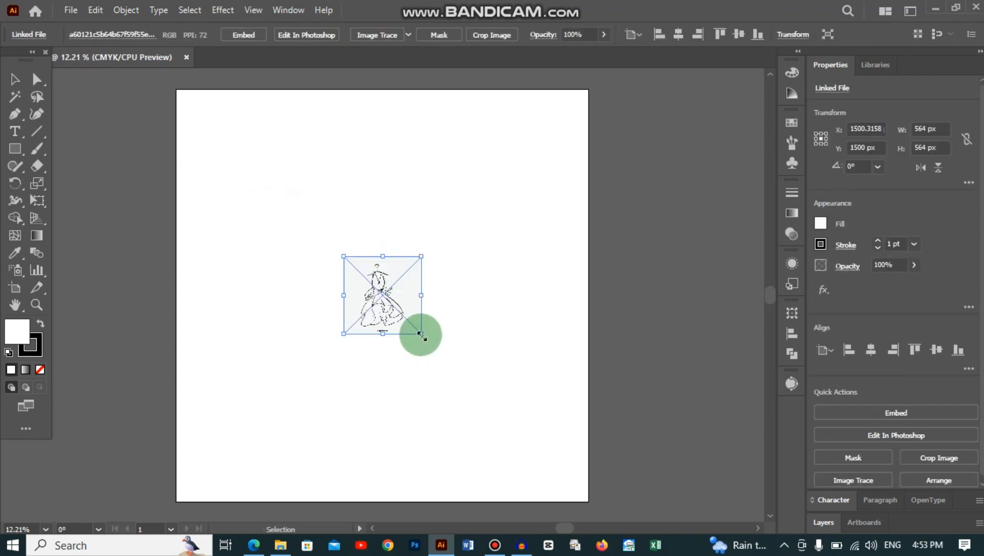
pyautogui.moveTo(421, 333); pyautogui.dragTo(535, 447)
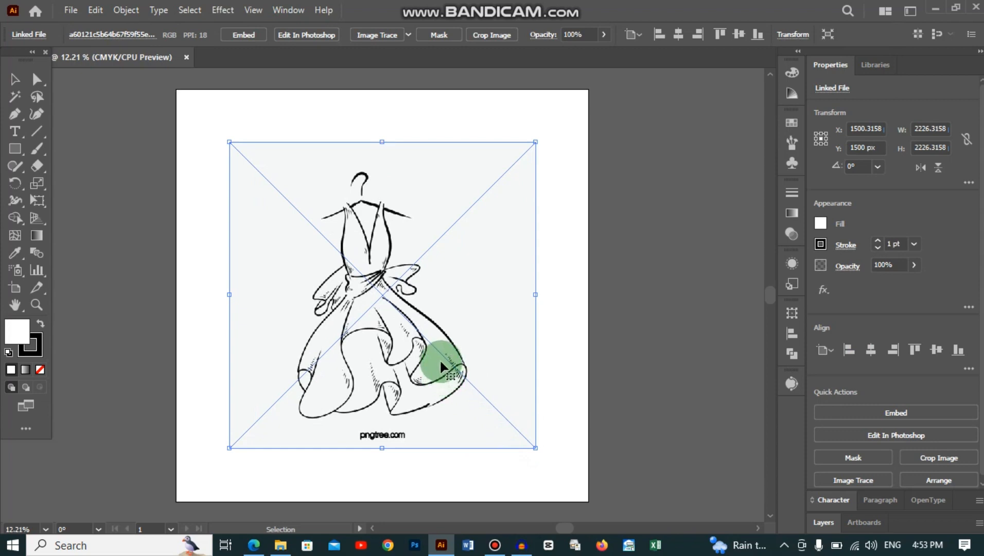
# Step: Image-trace the dress sketch with the [Default] preset and expand the result into vector paths
pyautogui.click(865, 482)
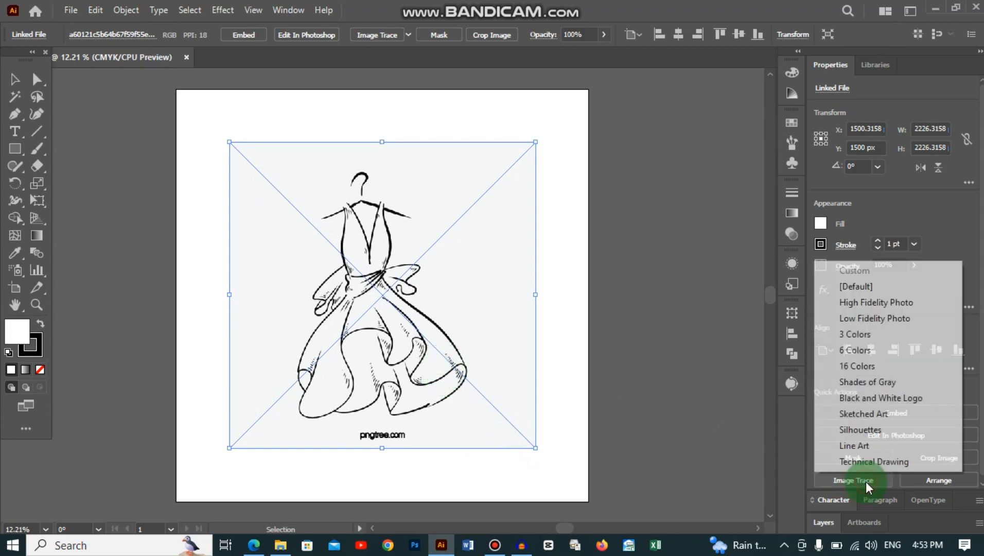
pyautogui.click(863, 287)
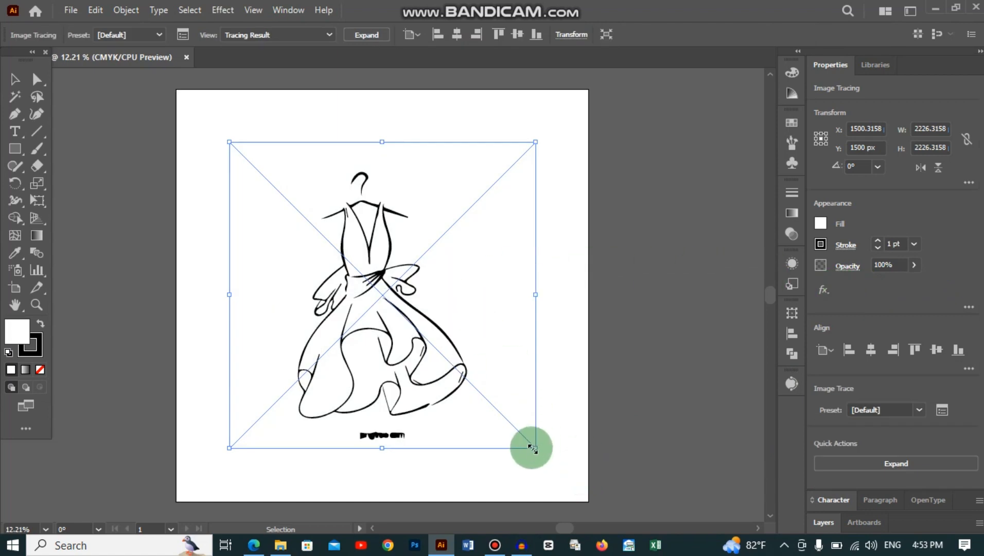
pyautogui.click(890, 464)
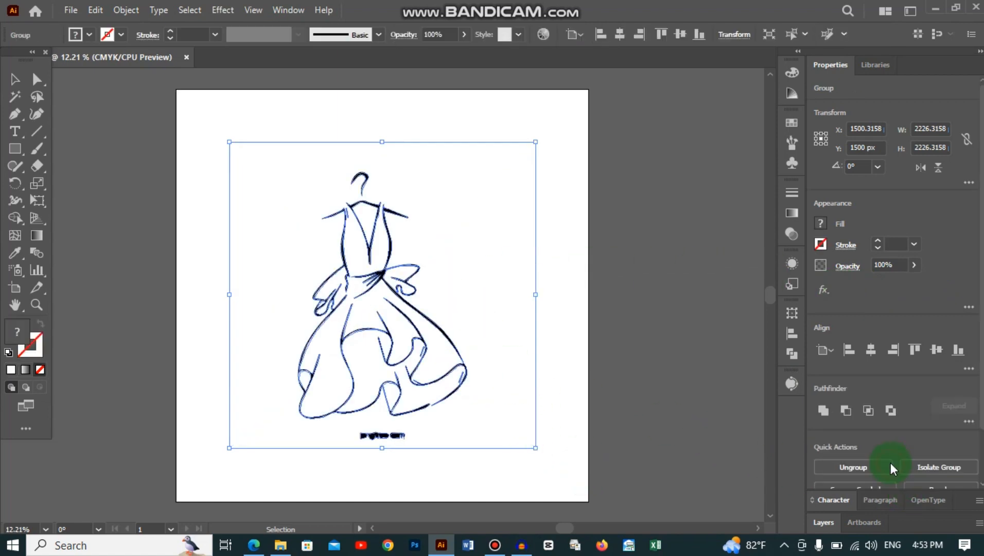
# Step: Select the white areas of the traced dress with the Magic Wand and delete them
pyautogui.click(15, 97)
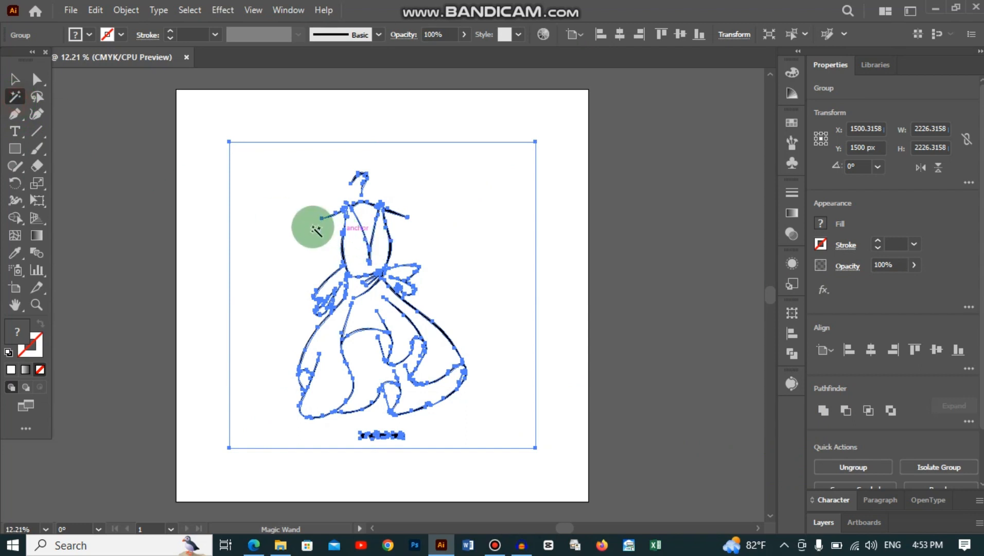
pyautogui.click(294, 223)
pyautogui.press('Delete')
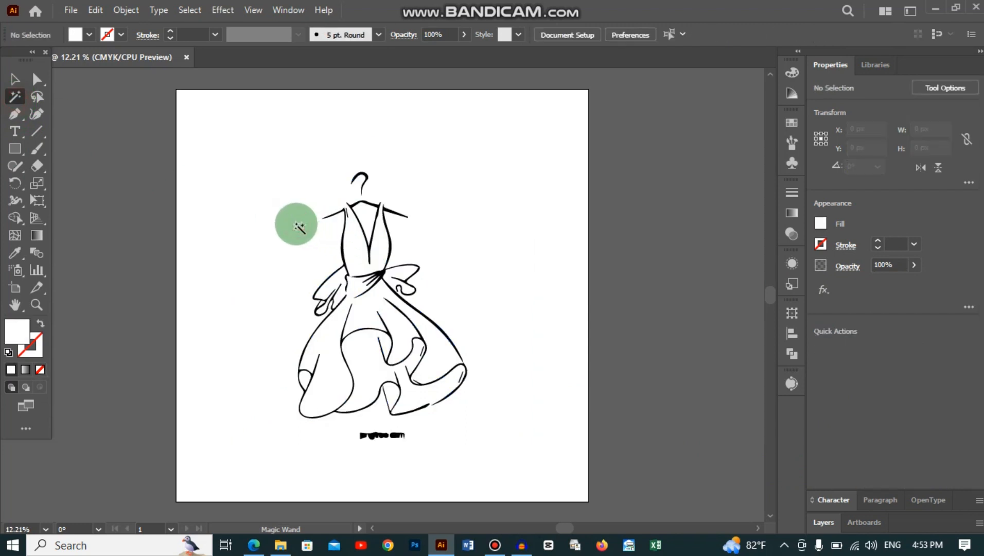
pyautogui.click(178, 190)
# Step: Ungroup the traced artwork and delete the pngtree.com watermark text below the dress
pyautogui.click(13, 81)
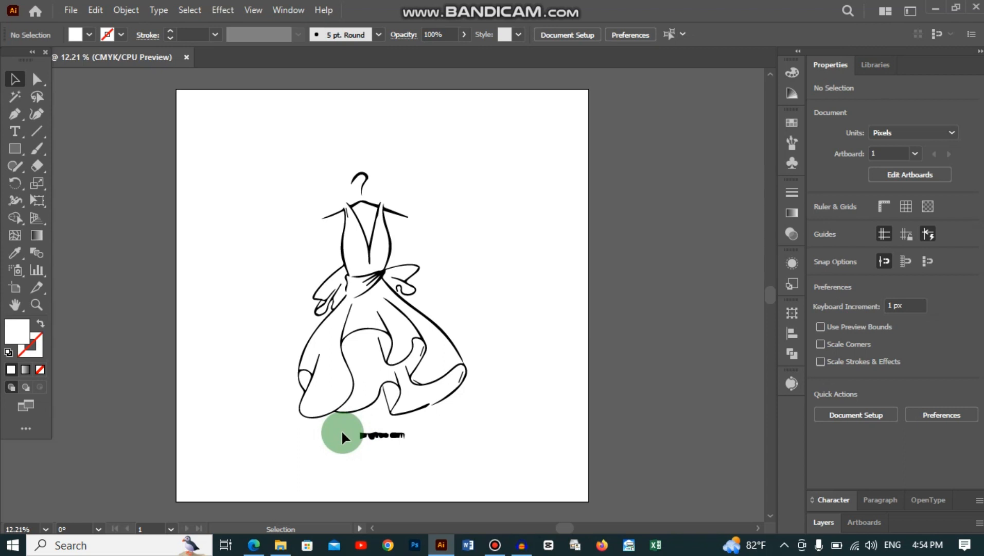
pyautogui.moveTo(334, 428); pyautogui.dragTo(422, 455)
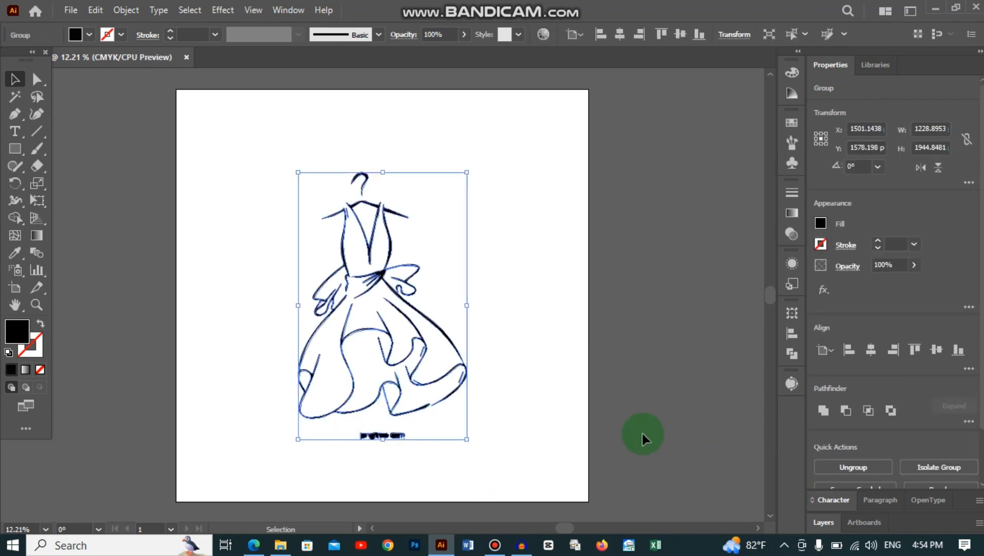
pyautogui.click(852, 467)
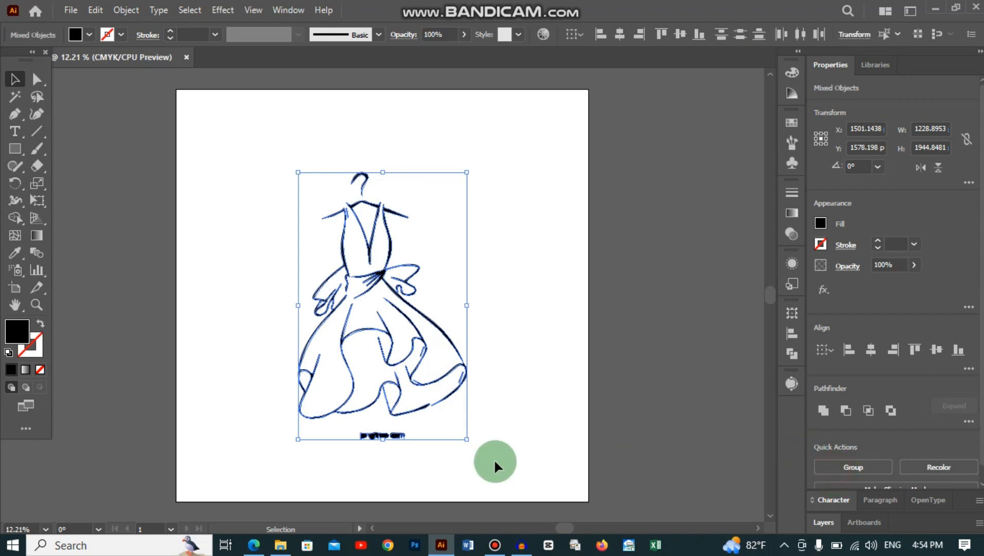
pyautogui.click(373, 462)
pyautogui.moveTo(336, 426); pyautogui.dragTo(496, 462)
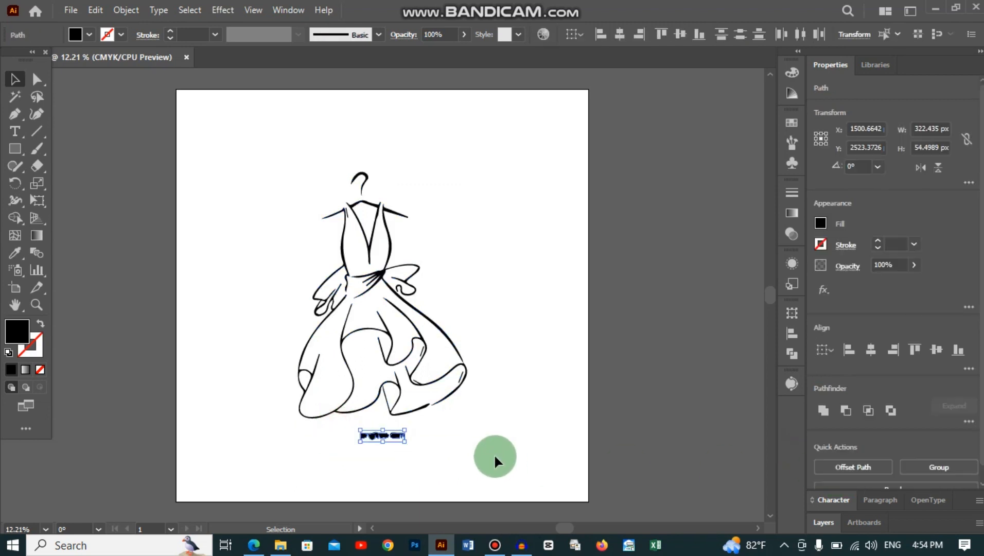
pyautogui.press('Delete')
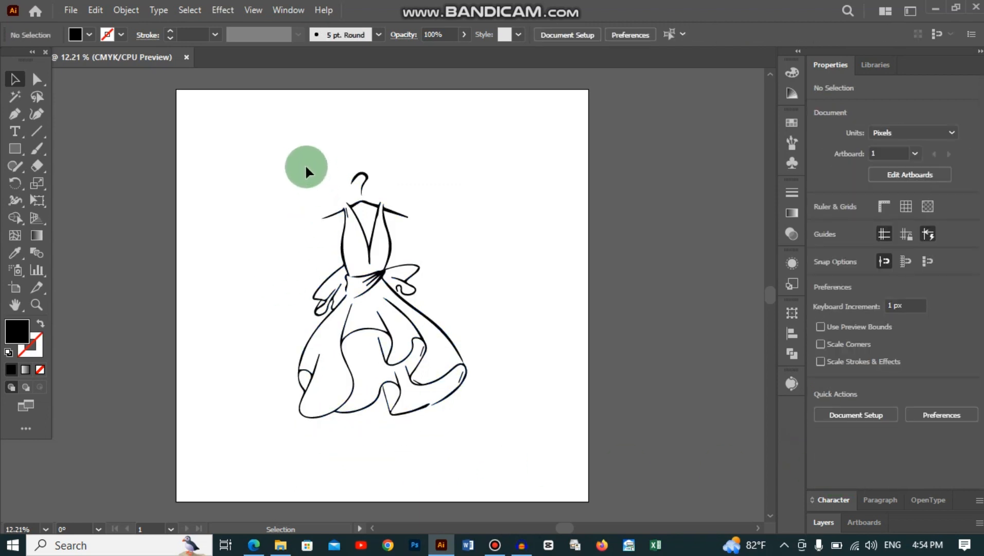
# Step: Move the whole dress up and left to about X 1363 px, Y 1346 px, then deselect it
pyautogui.moveTo(304, 162); pyautogui.dragTo(484, 417)
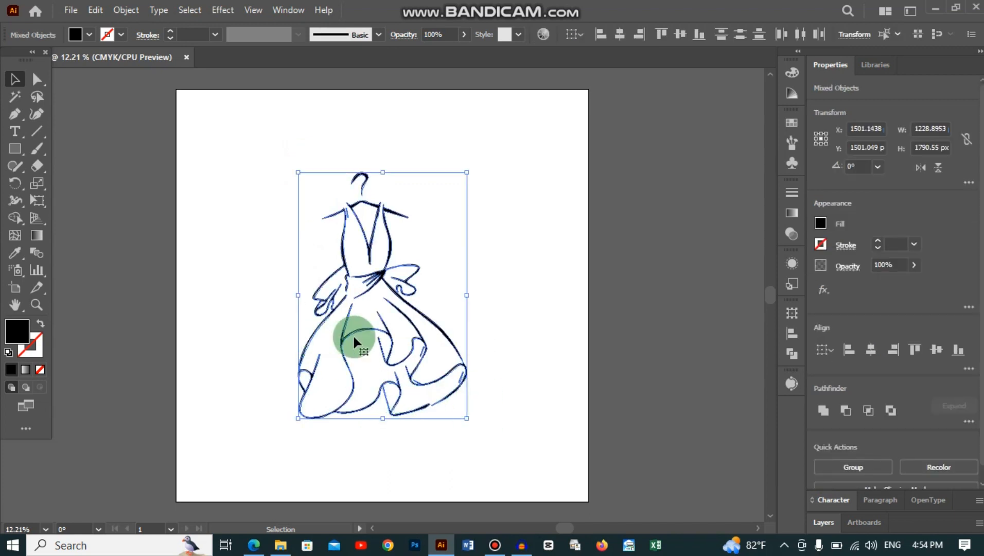
pyautogui.moveTo(396, 351); pyautogui.dragTo(378, 331)
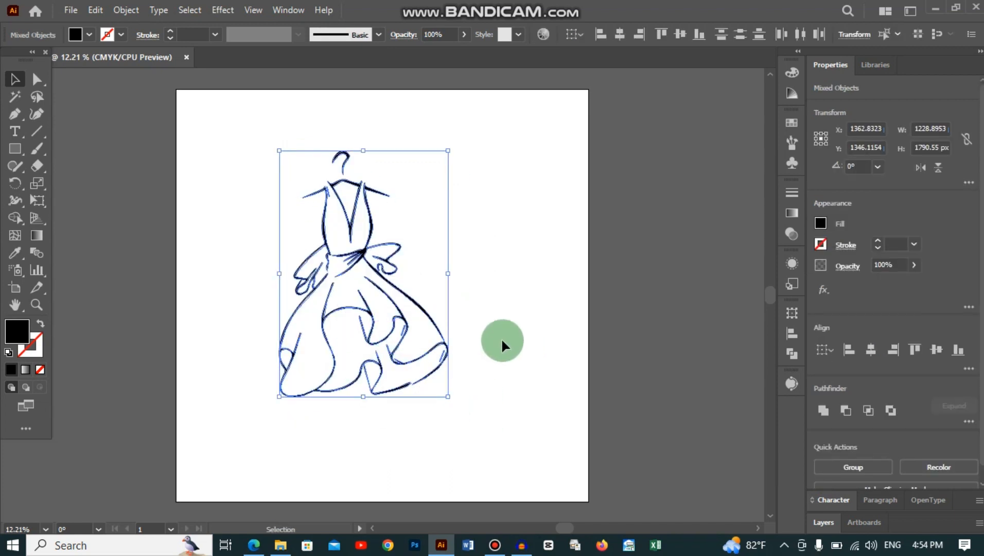
pyautogui.click(482, 335)
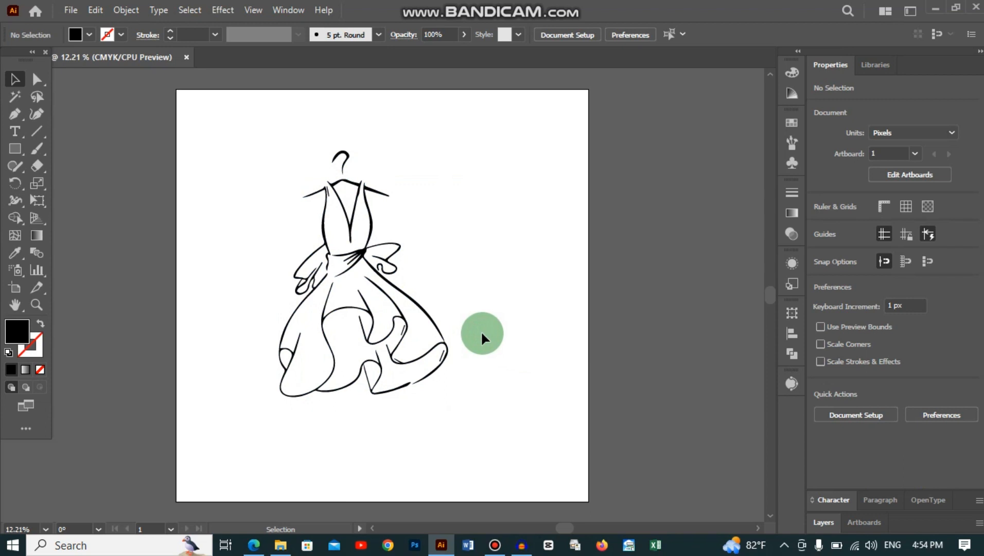
# Step: Draw a vertical line about 1874 px long down the middle of the dress and give it a 6 pt stroke
pyautogui.click(42, 133)
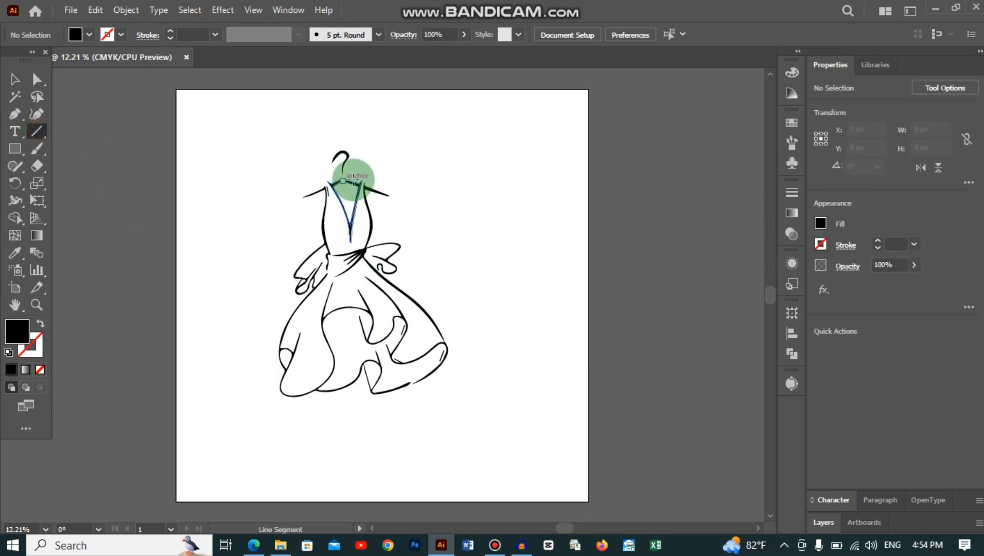
pyautogui.rightClick(34, 128)
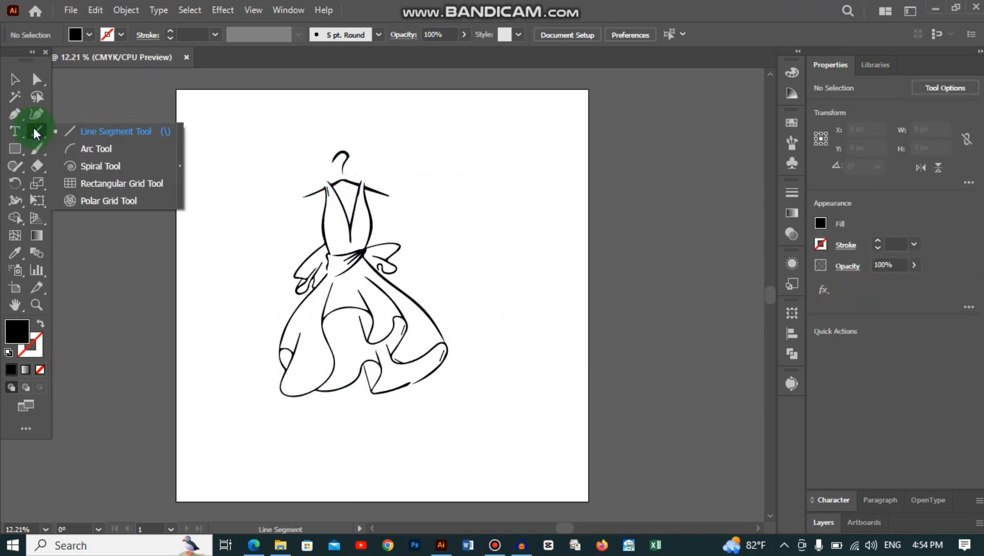
pyautogui.click(35, 129)
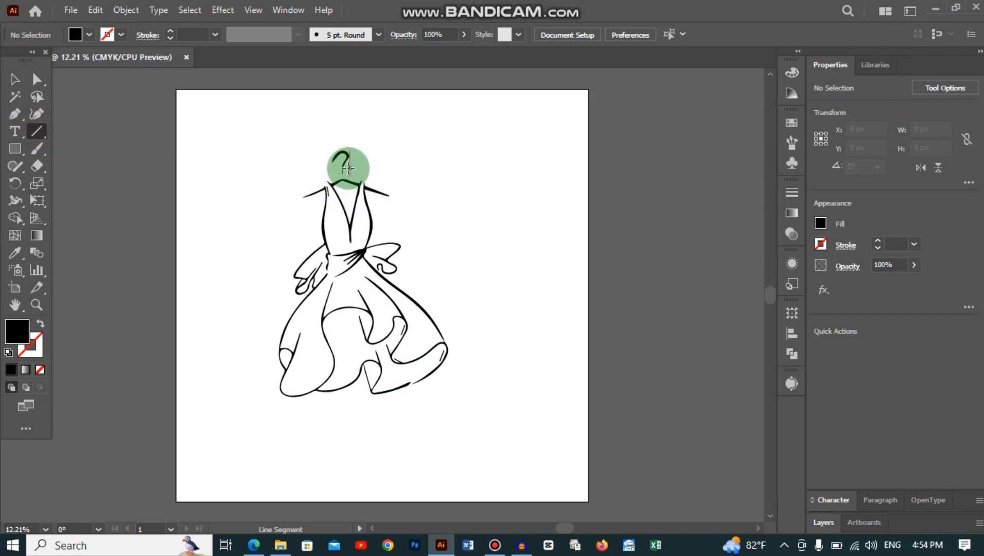
pyautogui.moveTo(345, 166); pyautogui.dragTo(341, 427)
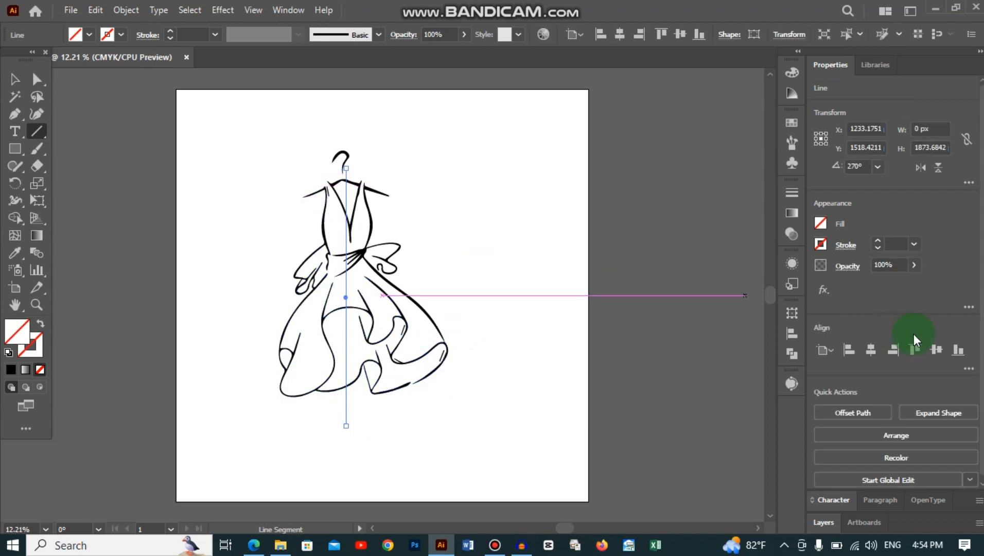
pyautogui.click(876, 242)
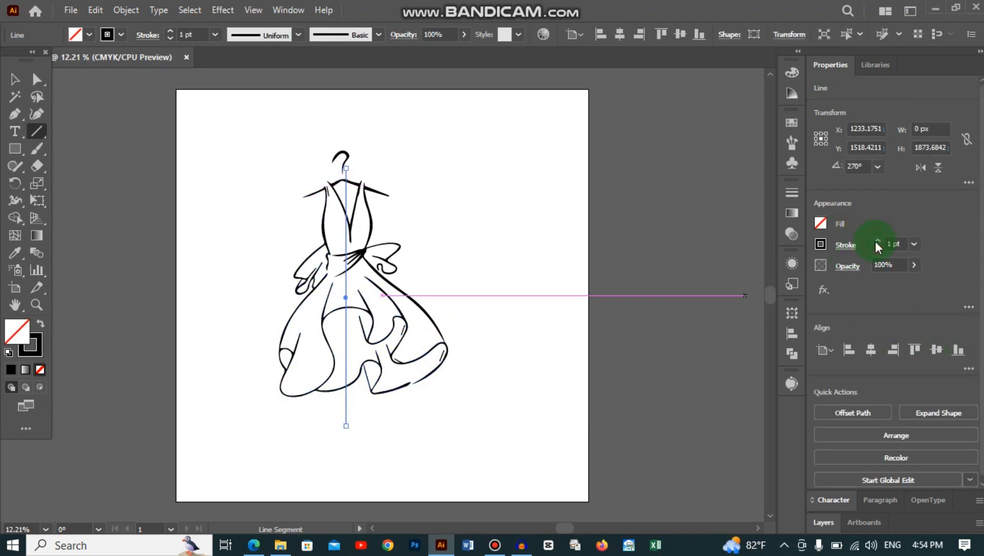
pyautogui.click(878, 241)
pyautogui.click(878, 241)
pyautogui.click(878, 241)
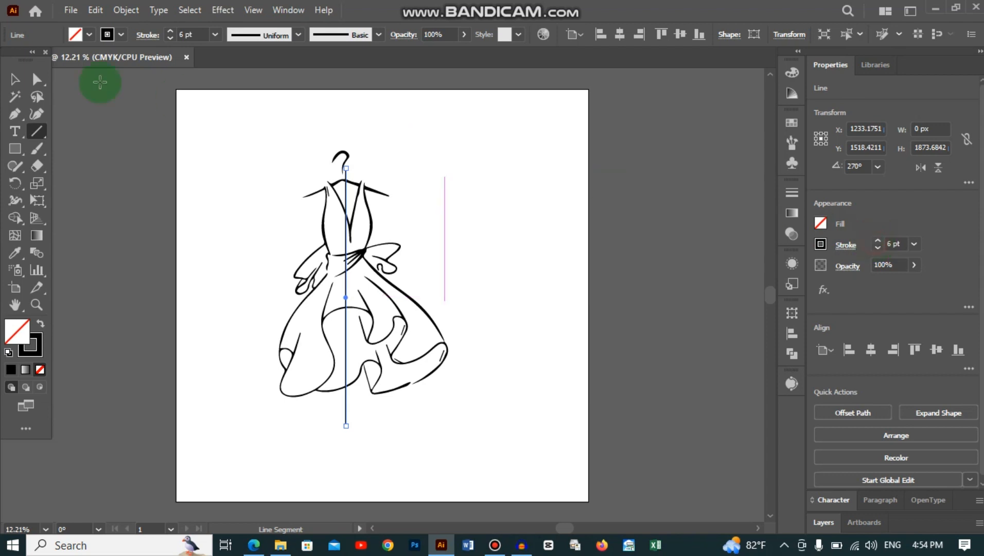
# Step: Select the dress and its centre line, and remove the right half of the dress with Shape Builder
pyautogui.click(14, 81)
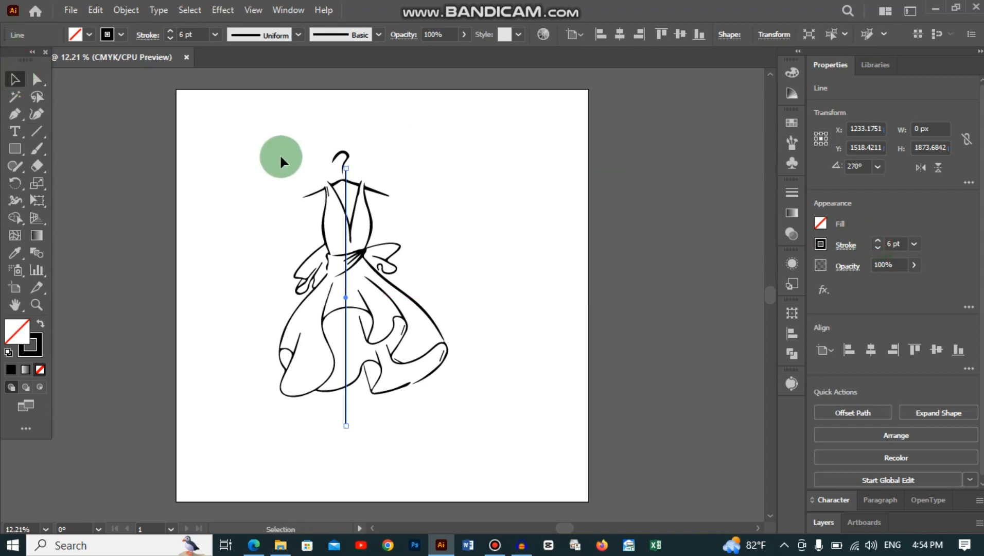
pyautogui.moveTo(268, 144); pyautogui.dragTo(478, 433)
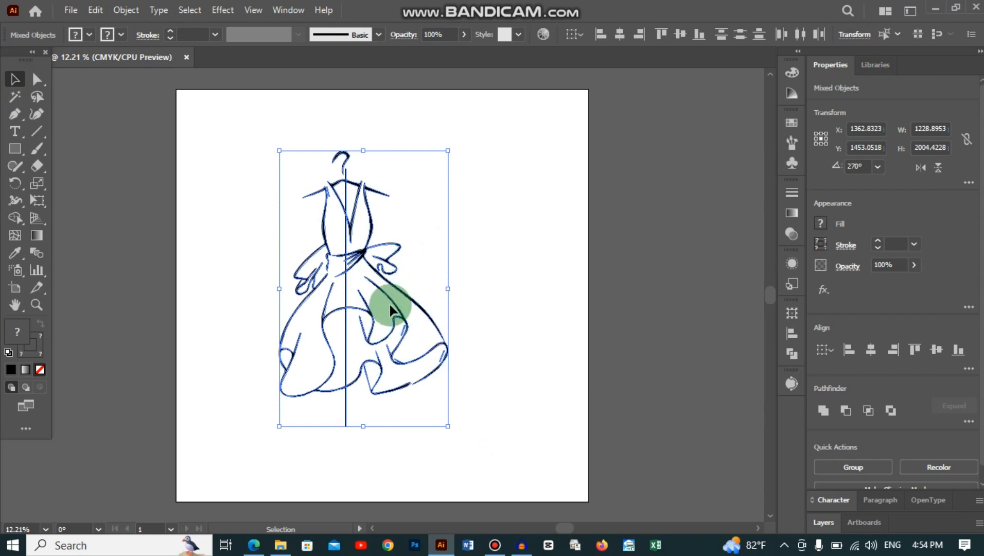
pyautogui.click(14, 218)
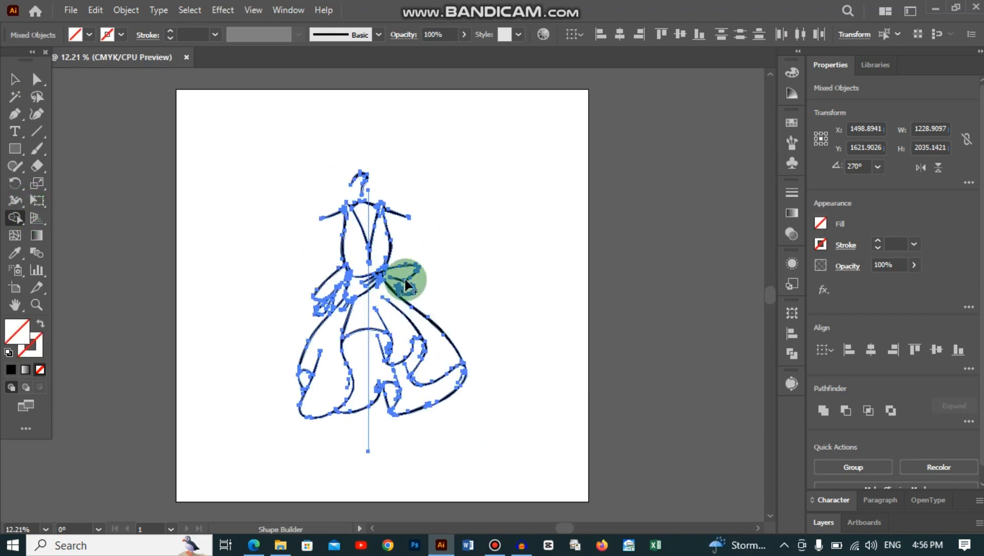
pyautogui.moveTo(407, 278)
pyautogui.mouseDown()
pyautogui.moveTo(385, 376)
pyautogui.moveTo(396, 397)
pyautogui.moveTo(460, 378)
pyautogui.moveTo(472, 385)
pyautogui.moveTo(440, 409)
pyautogui.moveTo(417, 335)
pyautogui.mouseUp()
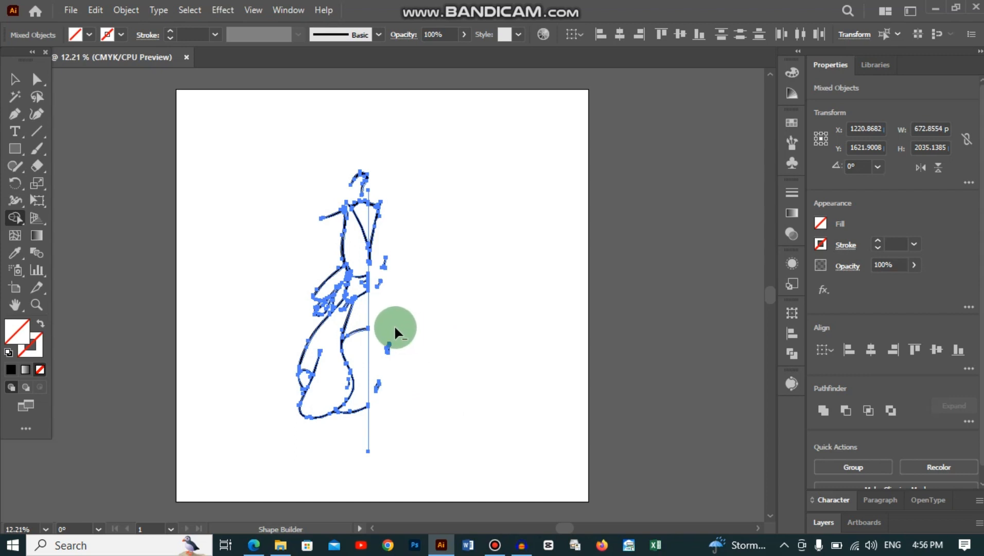
pyautogui.moveTo(377, 385); pyautogui.dragTo(375, 386)
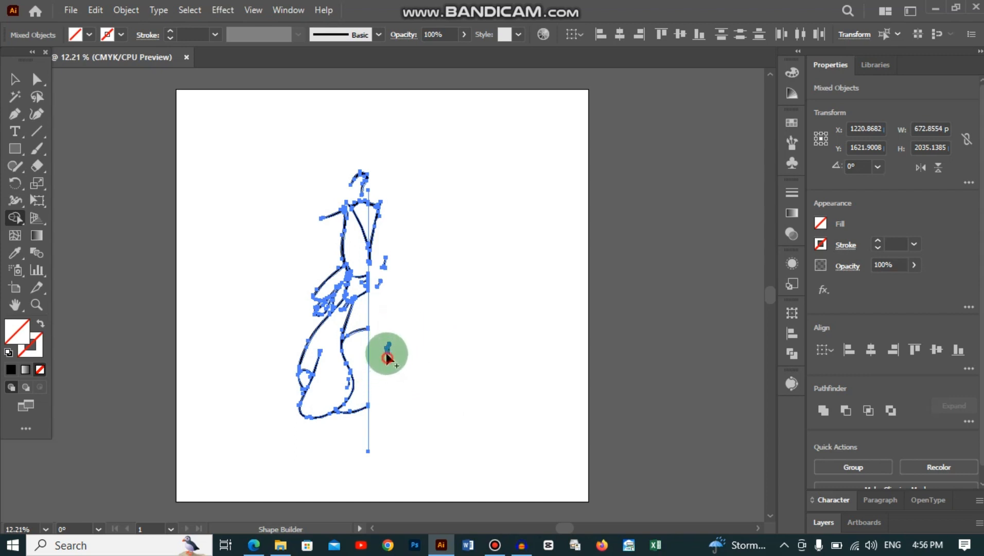
pyautogui.moveTo(391, 246); pyautogui.dragTo(380, 279)
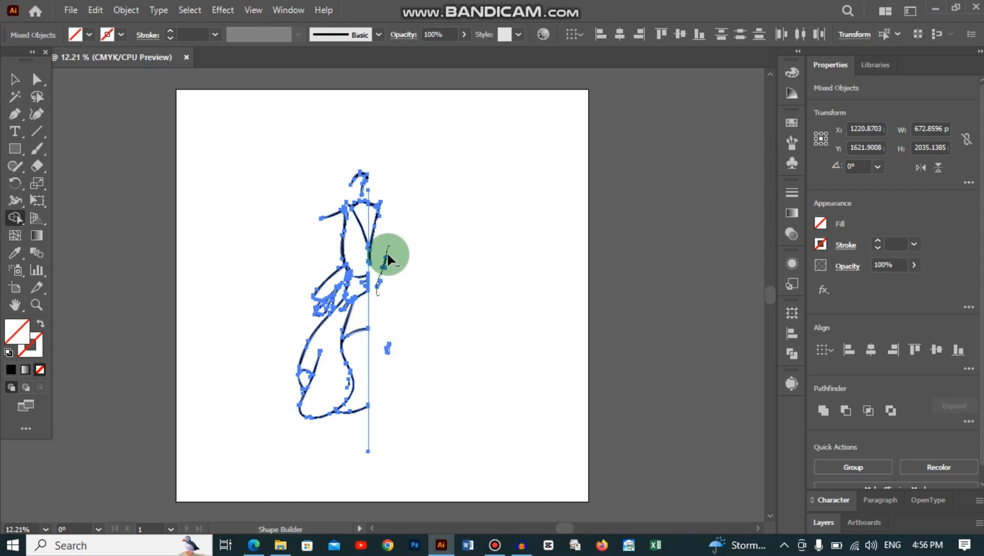
pyautogui.moveTo(383, 201); pyautogui.dragTo(380, 289)
pyautogui.moveTo(382, 226); pyautogui.dragTo(380, 288)
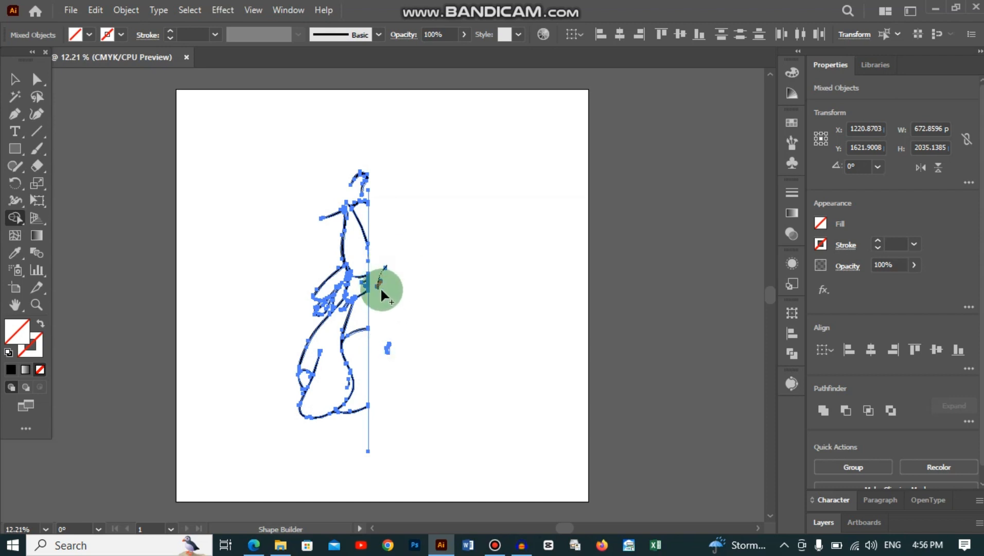
# Step: Remove the leftover fragments to the right of the centre line with Shape Builder, then deselect the artwork
pyautogui.hotkey('ctrl', '+')
pyautogui.hotkey('ctrl', '+')
pyautogui.hotkey('ctrl', '+')
pyautogui.hotkey('ctrl', '+')
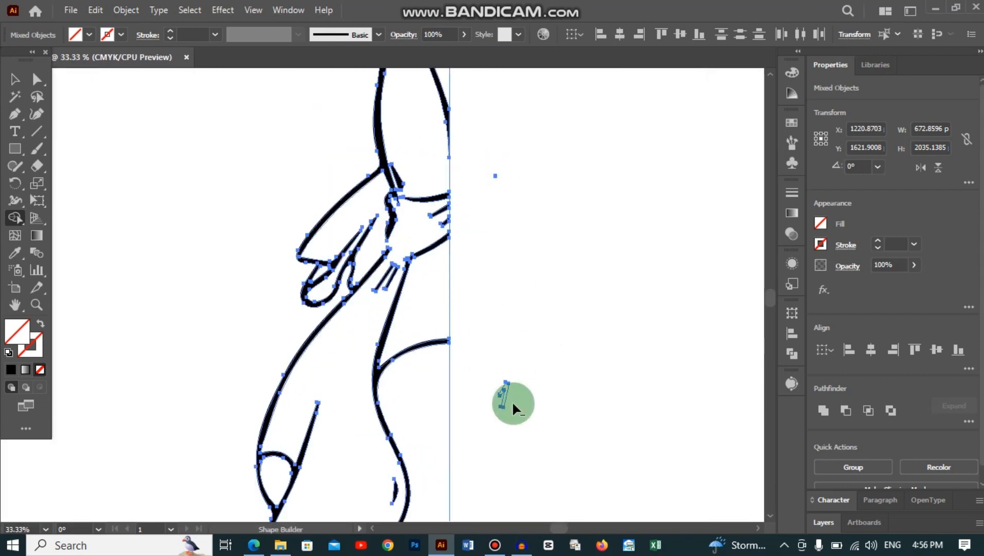
pyautogui.keyDown('alt'); pyautogui.click(495, 176); pyautogui.keyUp('alt')
pyautogui.scroll(-3, 474, 211)
pyautogui.hotkey('ctrl', '-')
pyautogui.hotkey('ctrl', '-')
pyautogui.hotkey('ctrl', '-')
pyautogui.click(36, 131)
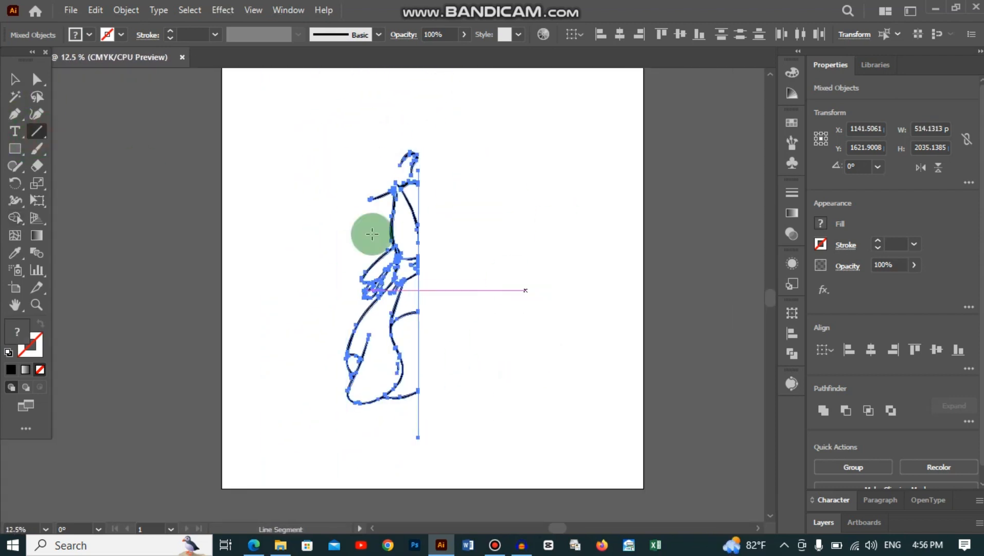
pyautogui.click(14, 81)
pyautogui.click(506, 265)
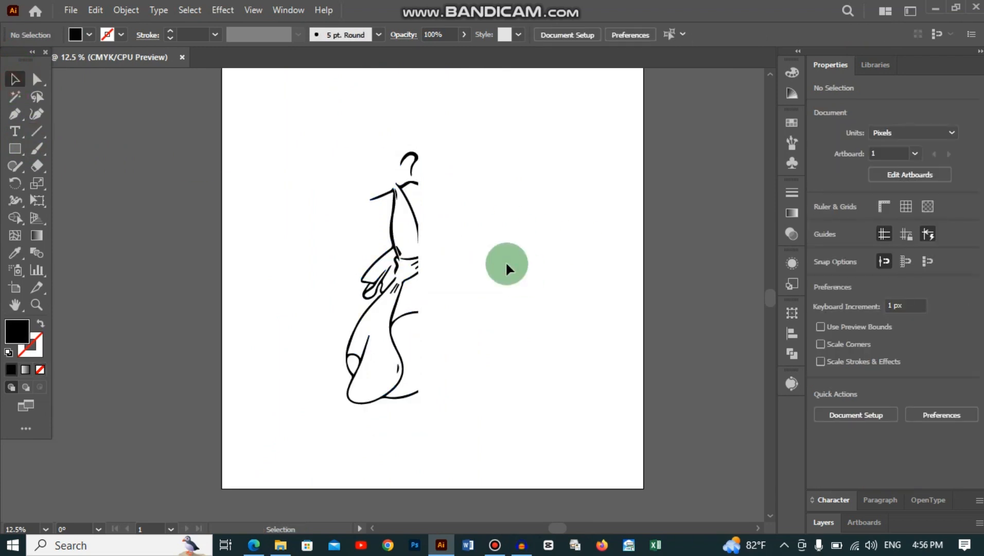
# Step: Draw a vertical line about 1620 px long along the half dress's cut edge and set its stroke to 5 pt
pyautogui.hotkey('ctrl', '+')
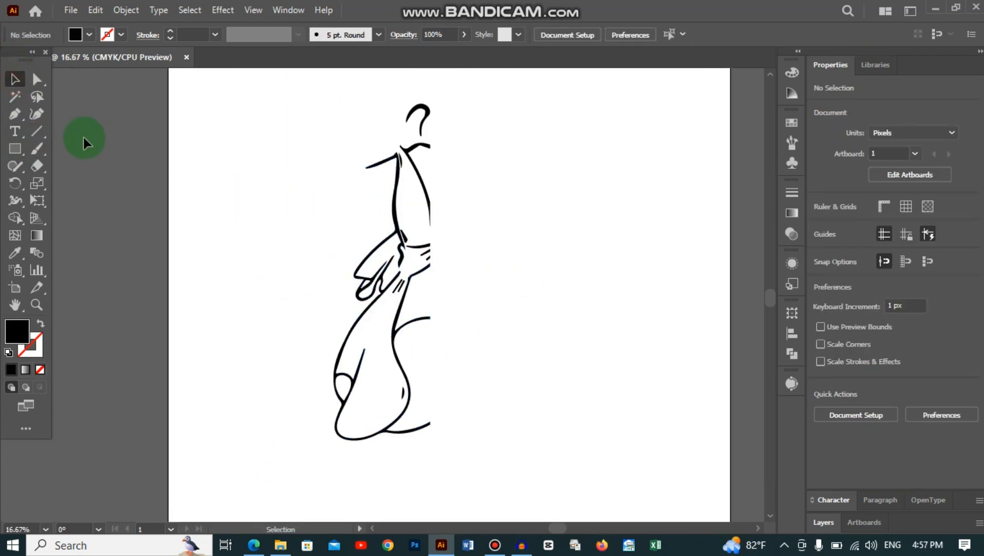
pyautogui.click(36, 131)
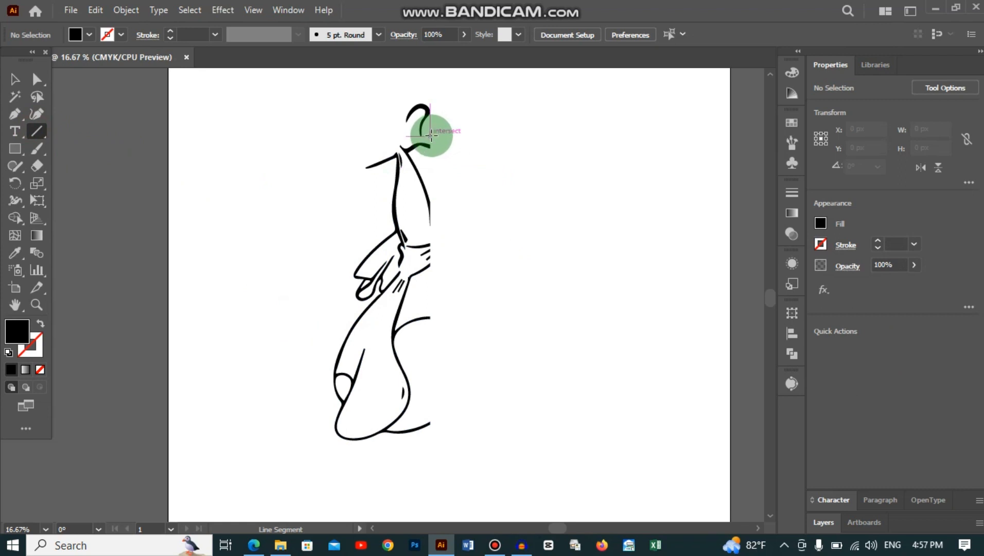
pyautogui.moveTo(434, 133)
pyautogui.mouseDown()
pyautogui.moveTo(417, 268)
pyautogui.moveTo(417, 448)
pyautogui.moveTo(417, 435)
pyautogui.mouseUp()
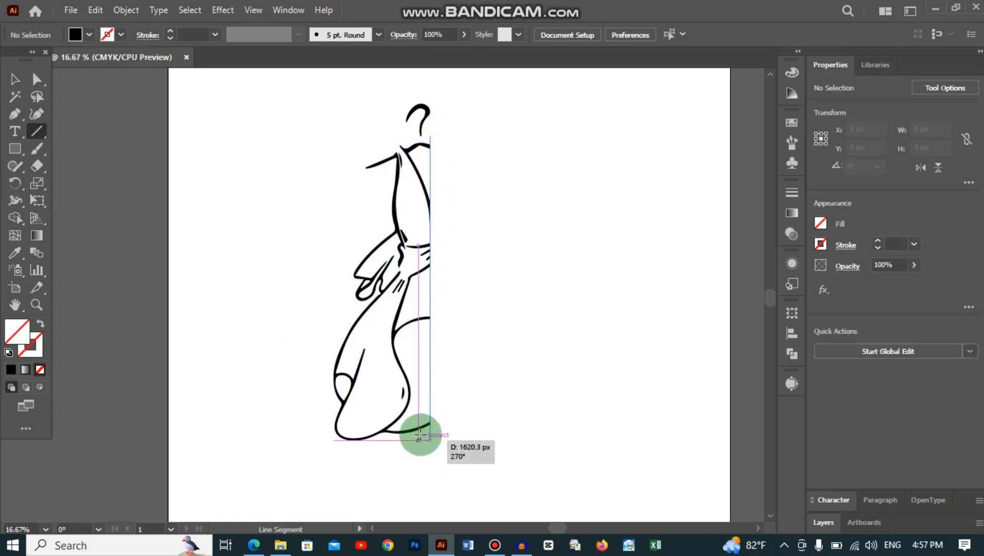
pyautogui.click(877, 241)
pyautogui.click(877, 241)
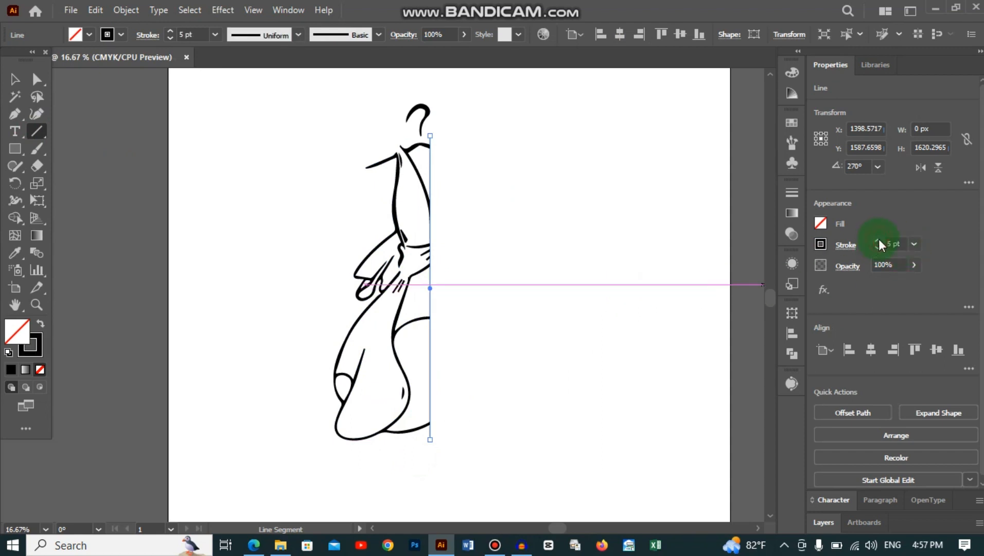
# Step: Increase the stroke weight of the vertical line along the half dress's cut edge
pyautogui.click(879, 239)
pyautogui.click(878, 239)
pyautogui.click(879, 239)
pyautogui.click(879, 240)
pyautogui.click(879, 239)
pyautogui.click(878, 240)
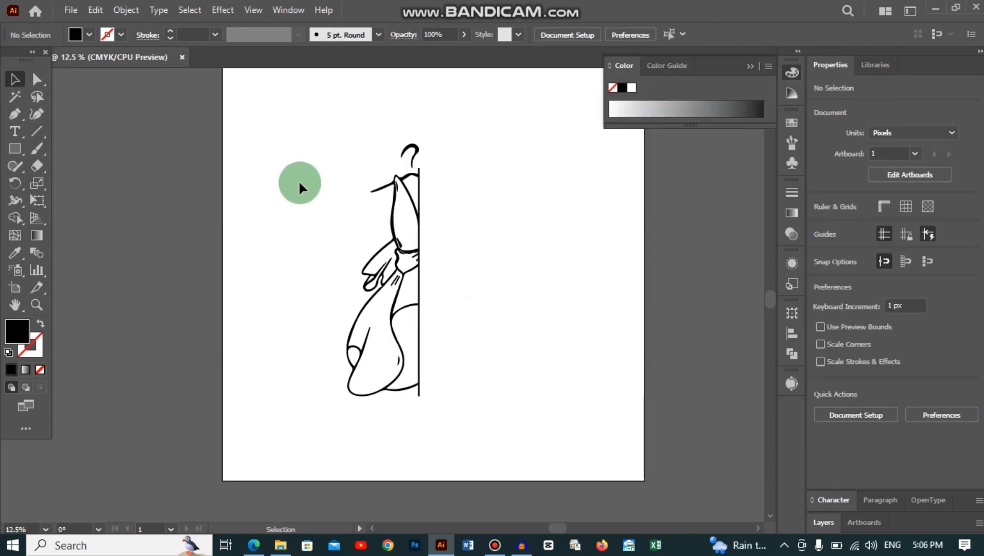
# Step: Select the half dress together with its vertical line and activate the Live Paint Bucket
pyautogui.click(285, 149)
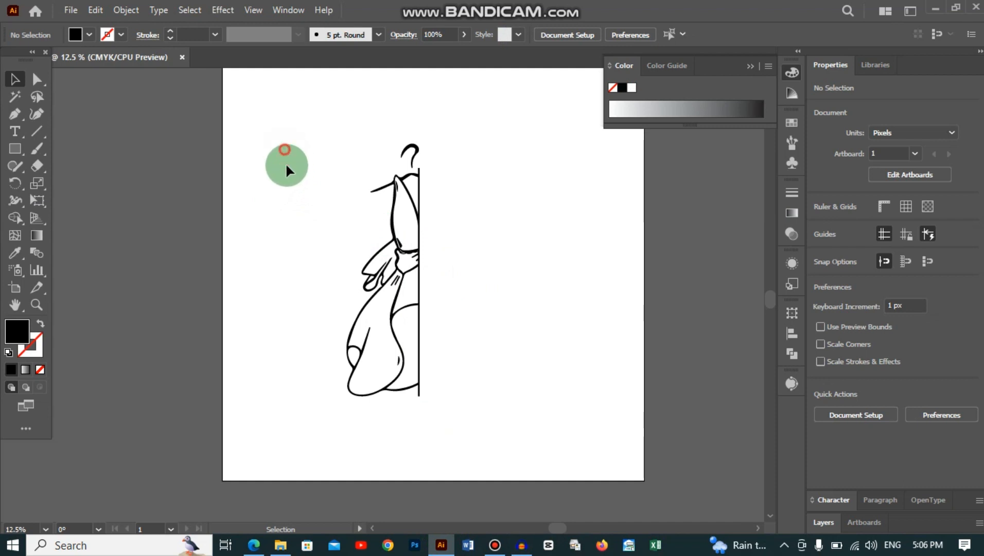
pyautogui.moveTo(287, 170)
pyautogui.mouseDown()
pyautogui.moveTo(549, 451)
pyautogui.moveTo(546, 438)
pyautogui.mouseUp()
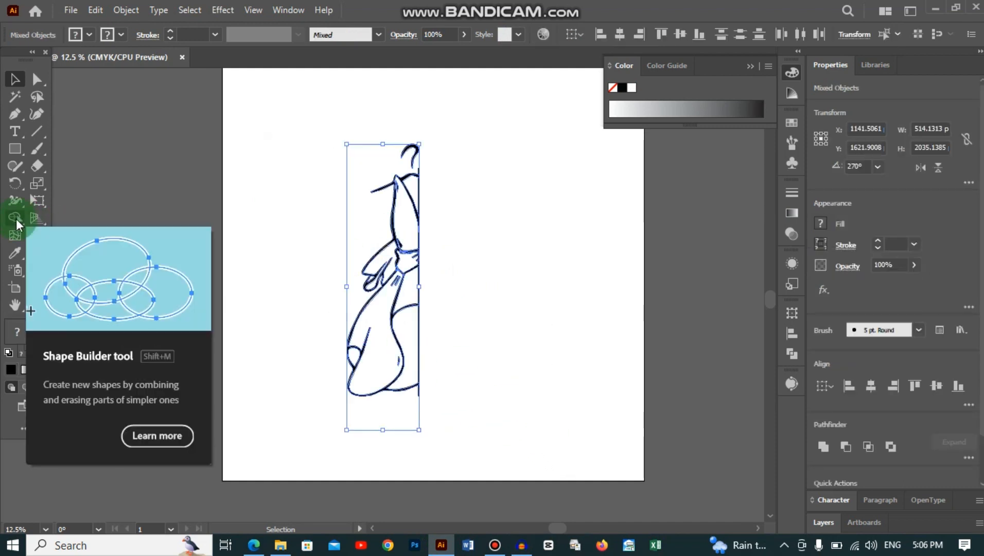
pyautogui.moveTo(16, 221)
pyautogui.mouseDown()
pyautogui.moveTo(47, 253)
pyautogui.moveTo(82, 232)
pyautogui.mouseUp()
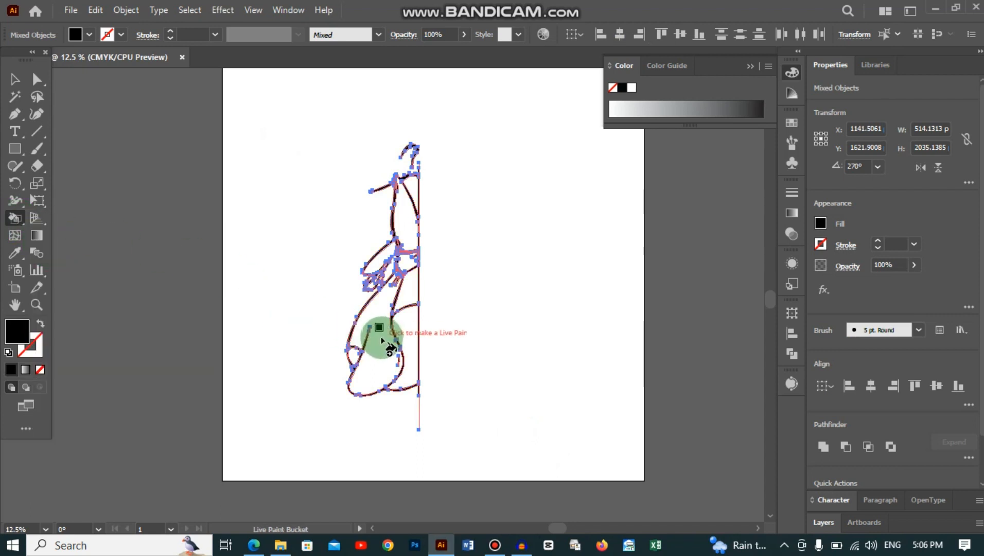
# Step: Try to set the fill to a bright pinkish red in the Color Picker
pyautogui.doubleClick(19, 337)
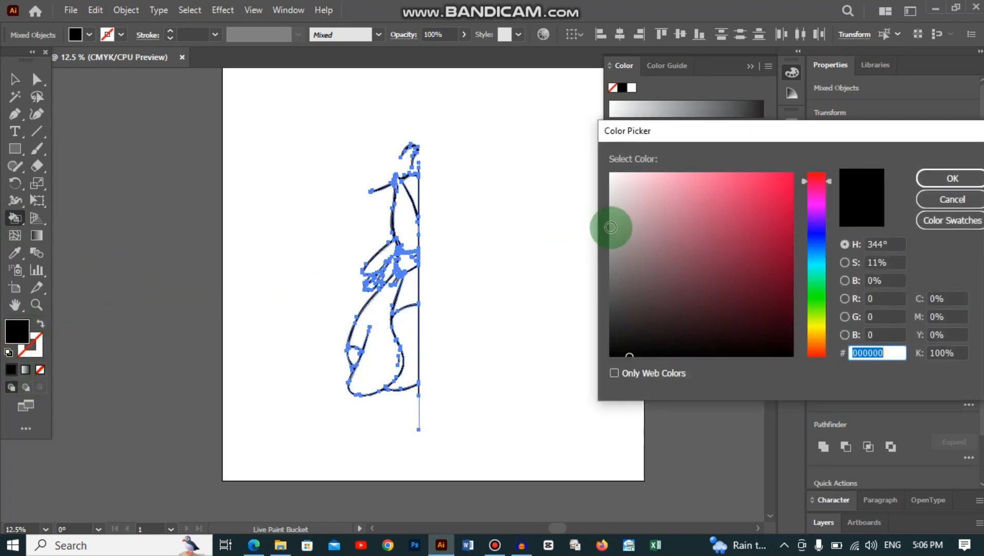
pyautogui.click(778, 204)
pyautogui.click(756, 207)
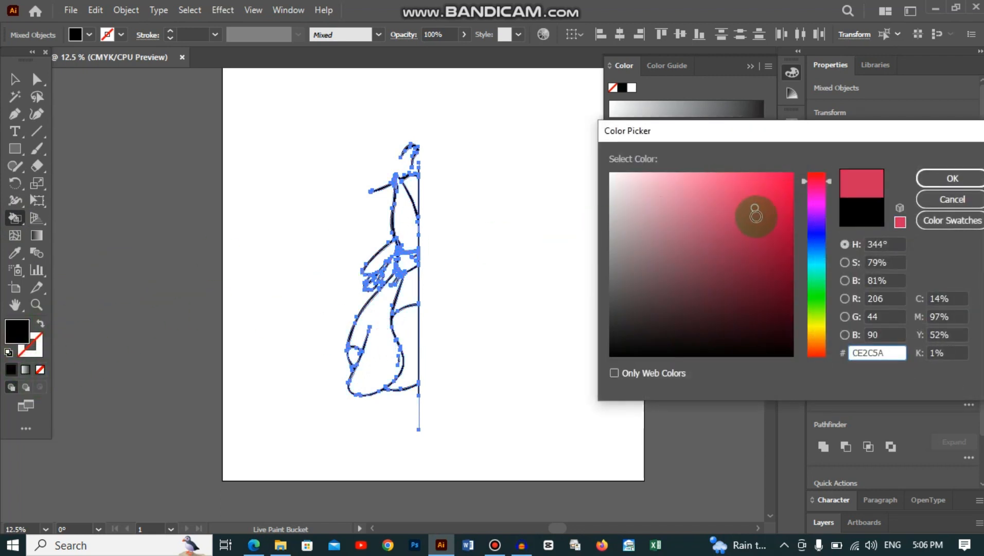
pyautogui.moveTo(750, 191)
pyautogui.mouseDown()
pyautogui.moveTo(745, 175)
pyautogui.moveTo(753, 181)
pyautogui.mouseUp()
pyautogui.click(958, 184)
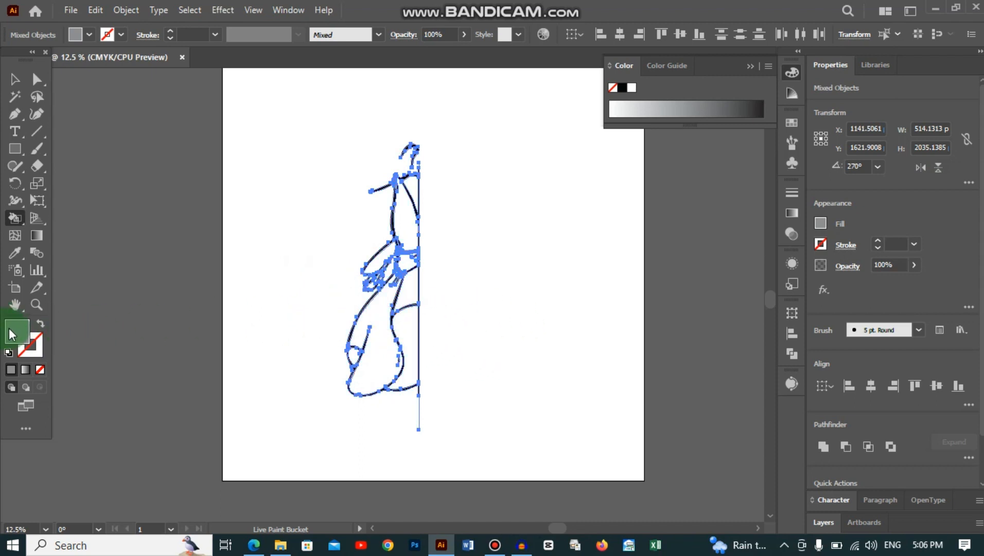
# Step: Turn the selected dress and line into a Live Paint group, filling the outer skirt panels with grey
pyautogui.click(14, 220)
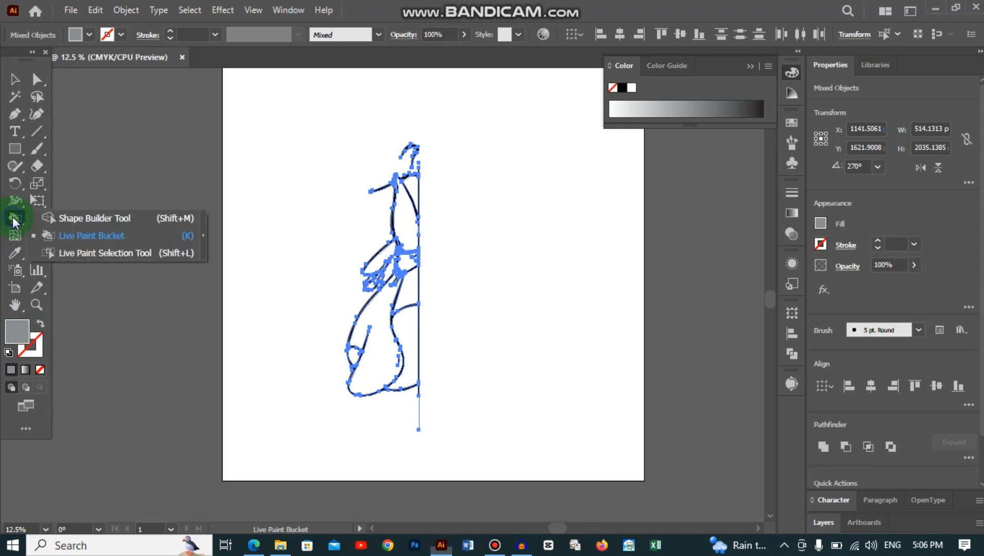
pyautogui.click(364, 325)
pyautogui.click(584, 297)
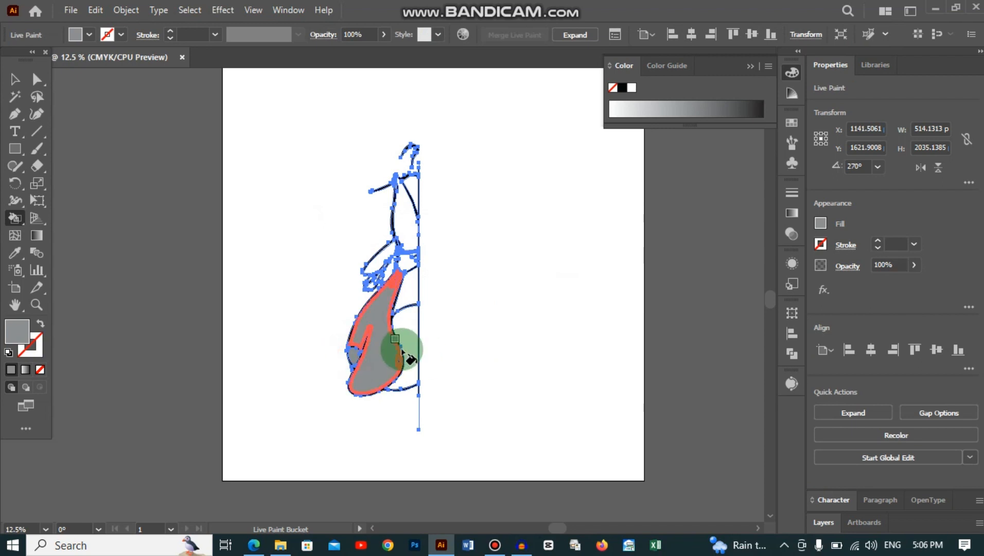
# Step: Set the fill to the bright pink swatch, paint the skirt, waist and bow areas with Live Paint, and deselect the artwork
pyautogui.click(821, 223)
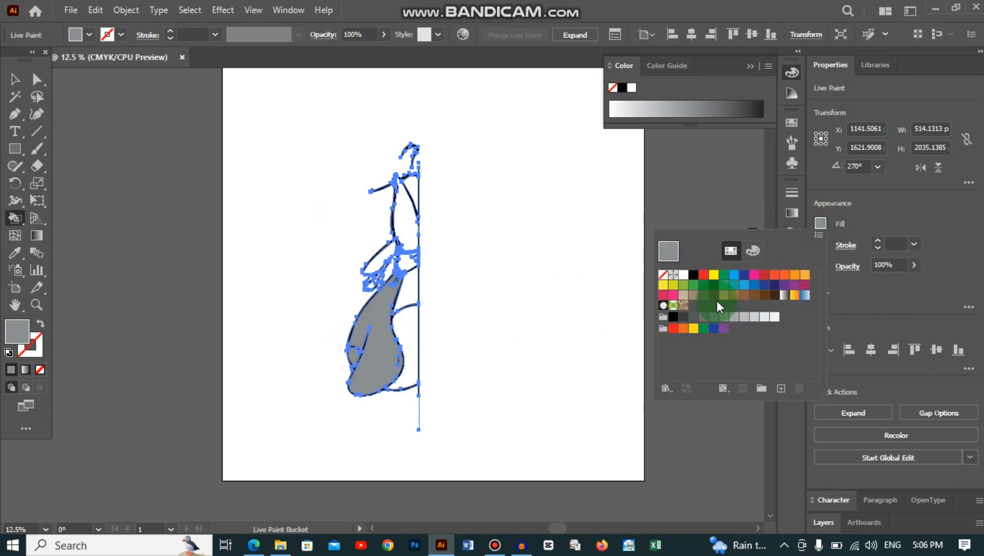
pyautogui.click(755, 274)
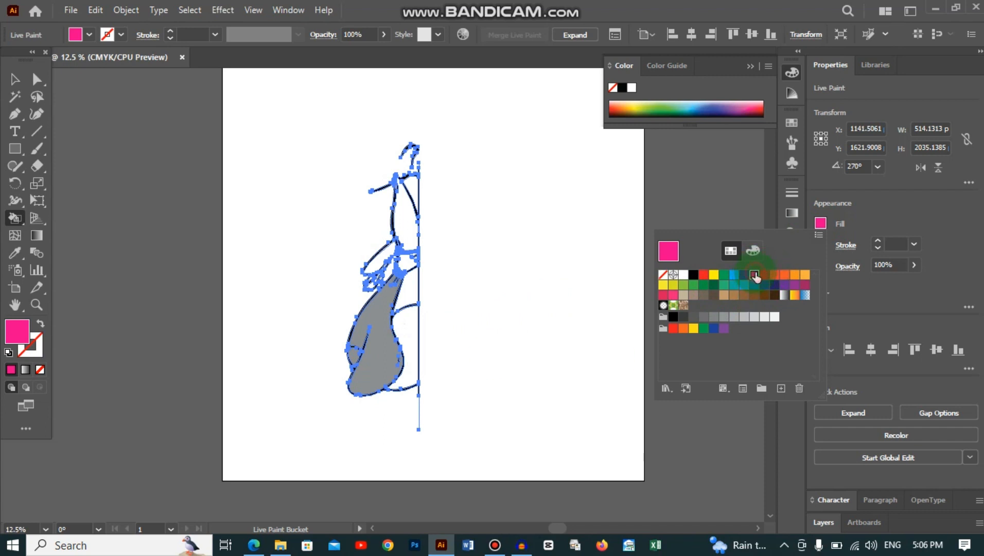
pyautogui.click(357, 318)
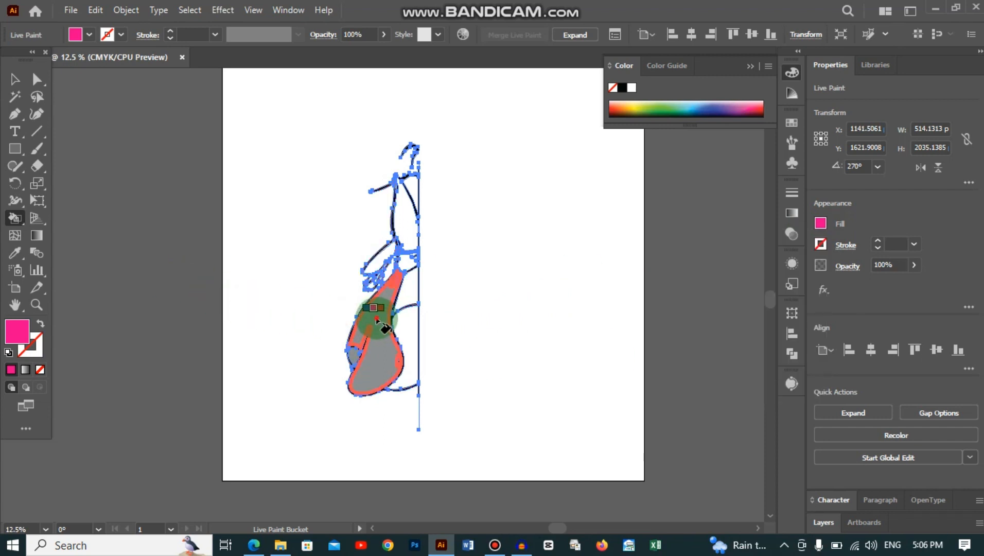
pyautogui.click(378, 322)
pyautogui.click(353, 354)
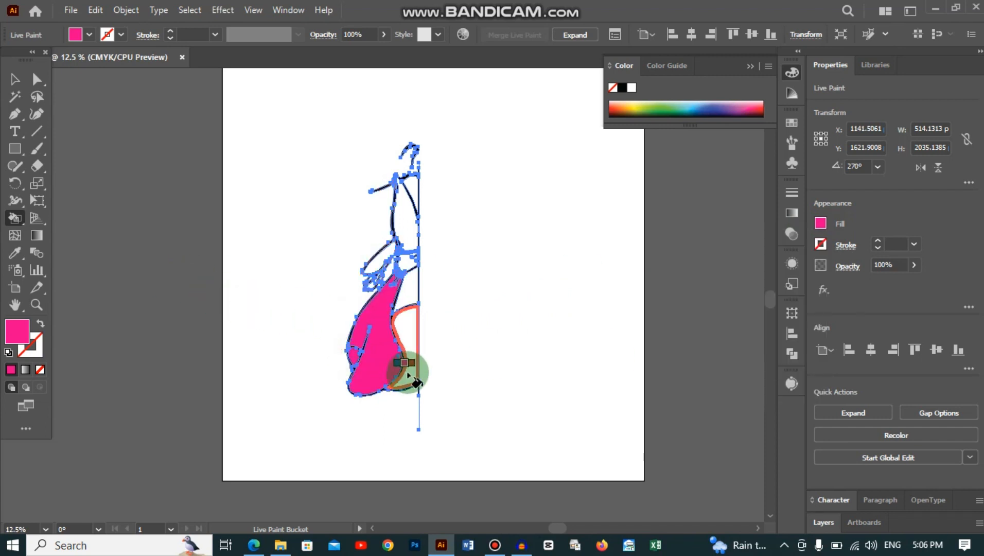
pyautogui.click(408, 376)
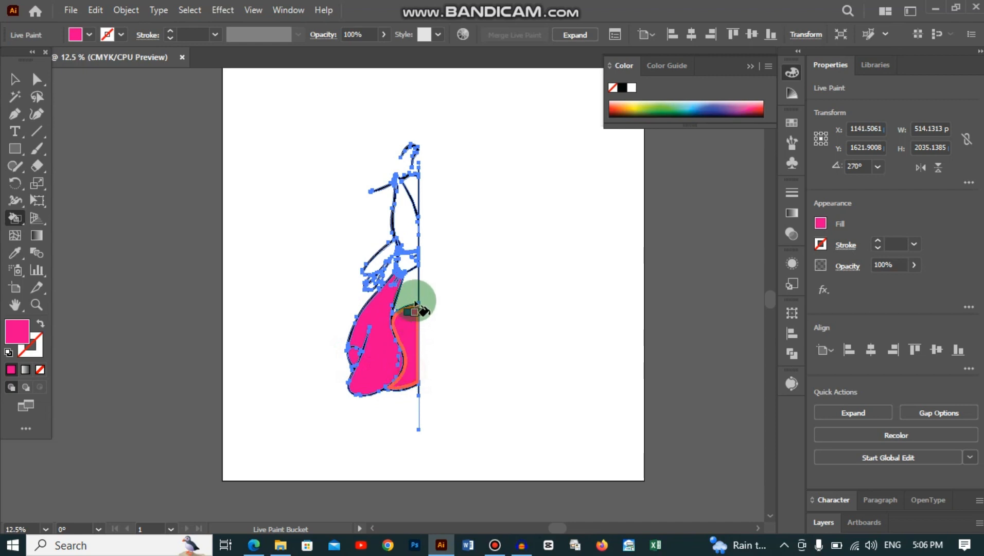
pyautogui.click(397, 277)
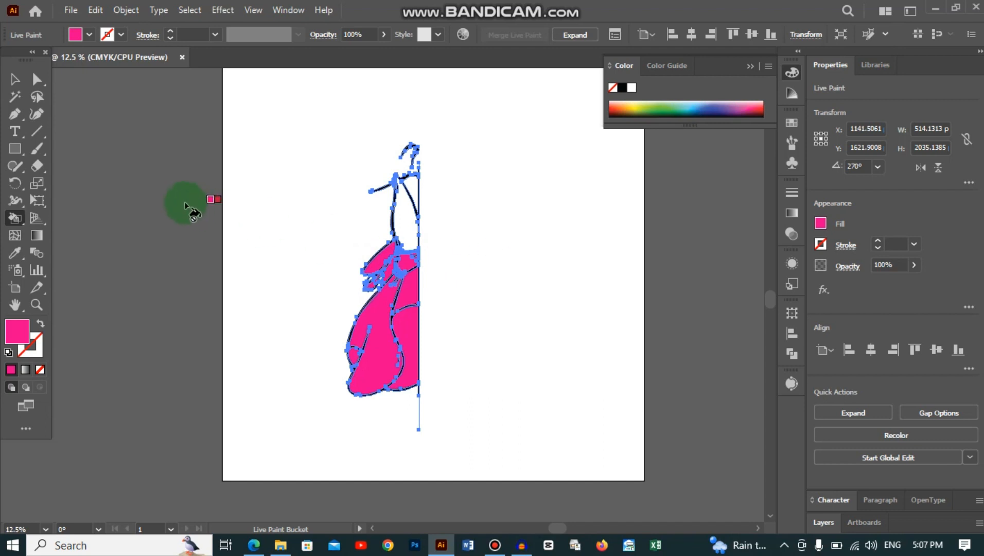
pyautogui.click(15, 79)
pyautogui.click(523, 257)
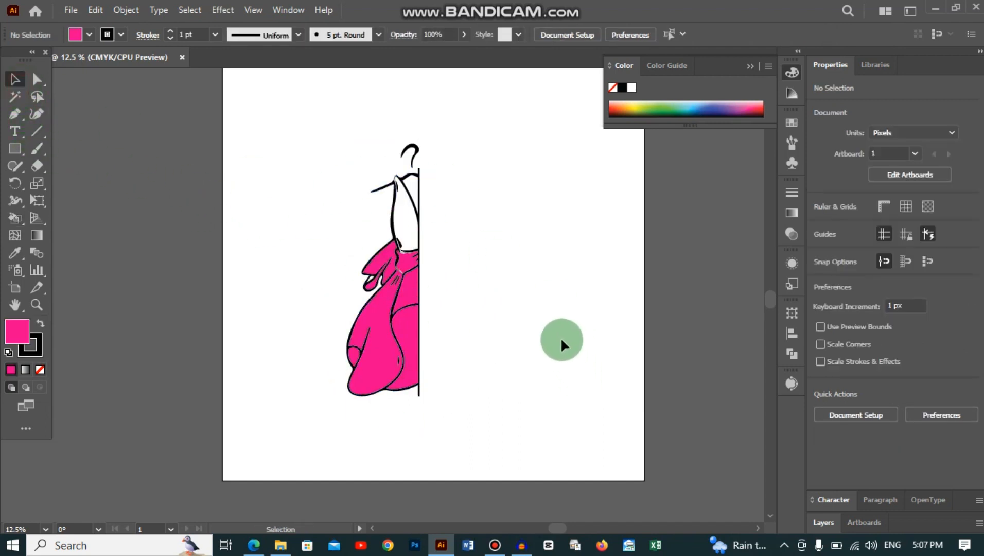
# Step: Scale the coloured half dress down slightly and move it toward the artboard's left side
pyautogui.scroll(-2, 560, 336)
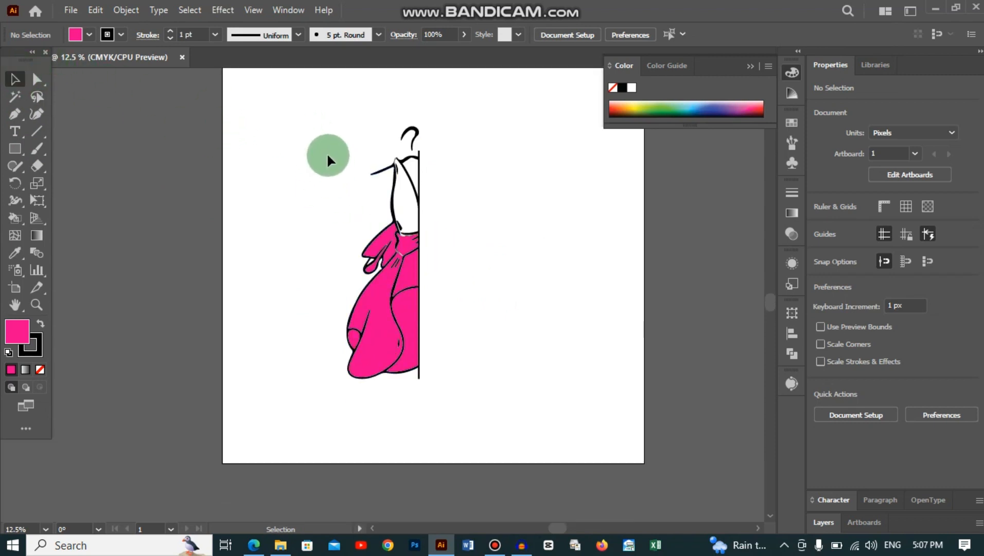
pyautogui.moveTo(313, 147)
pyautogui.mouseDown()
pyautogui.moveTo(479, 381)
pyautogui.moveTo(469, 388)
pyautogui.mouseUp()
pyautogui.moveTo(417, 414); pyautogui.dragTo(412, 384)
pyautogui.moveTo(401, 297); pyautogui.dragTo(330, 276)
pyautogui.click(426, 290)
pyautogui.scroll(2, 426, 290)
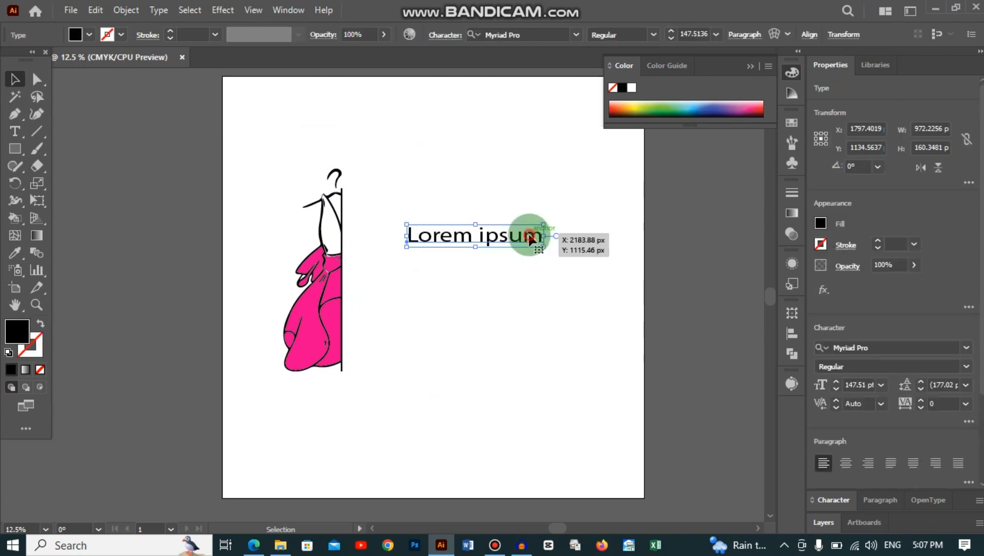
# Step: Set the font of the "Lorem ipsum" placeholder text to Gabriola and replace its wording with "Aroma"
pyautogui.doubleClick(532, 237)
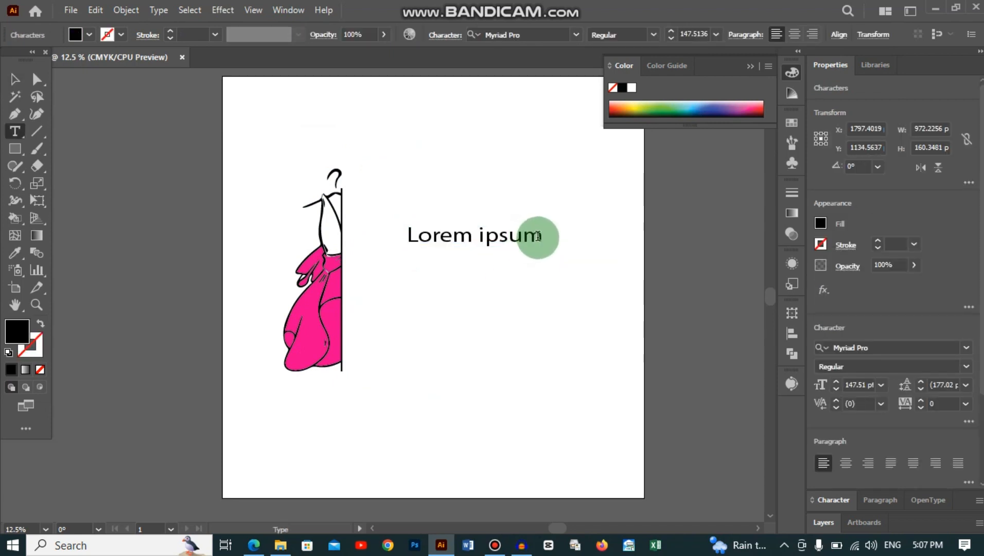
pyautogui.moveTo(541, 235); pyautogui.dragTo(337, 227)
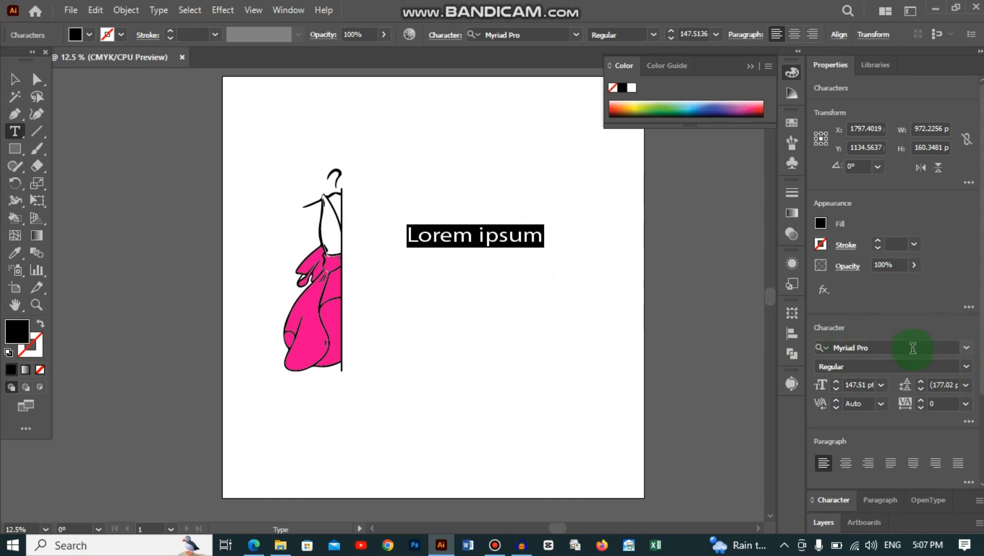
pyautogui.click(912, 348)
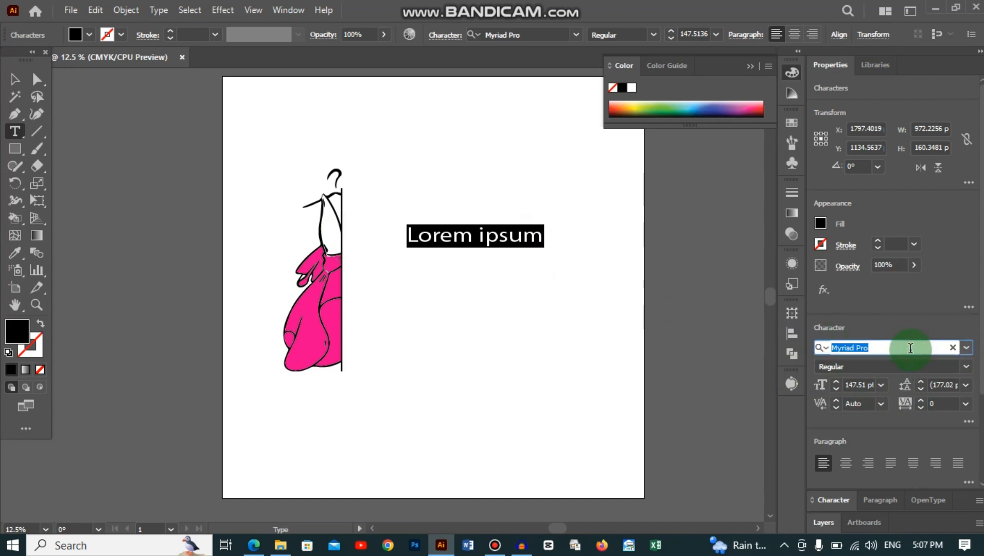
pyautogui.write('gab')
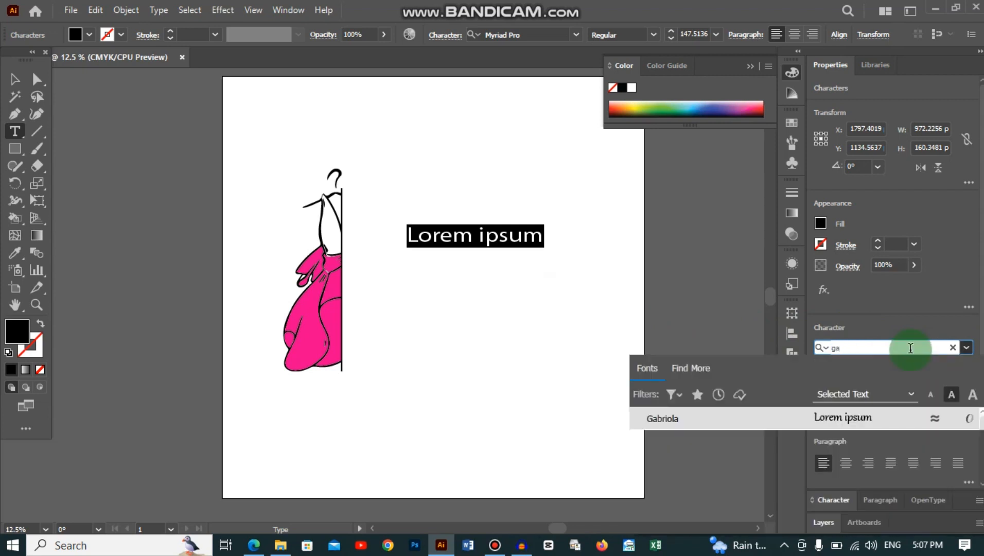
pyautogui.click(852, 418)
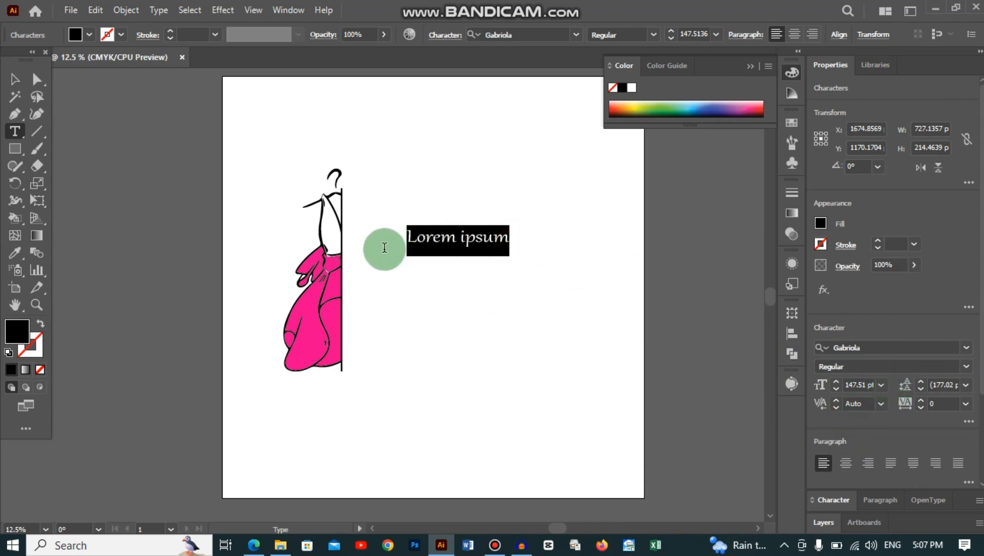
pyautogui.write('Ar')
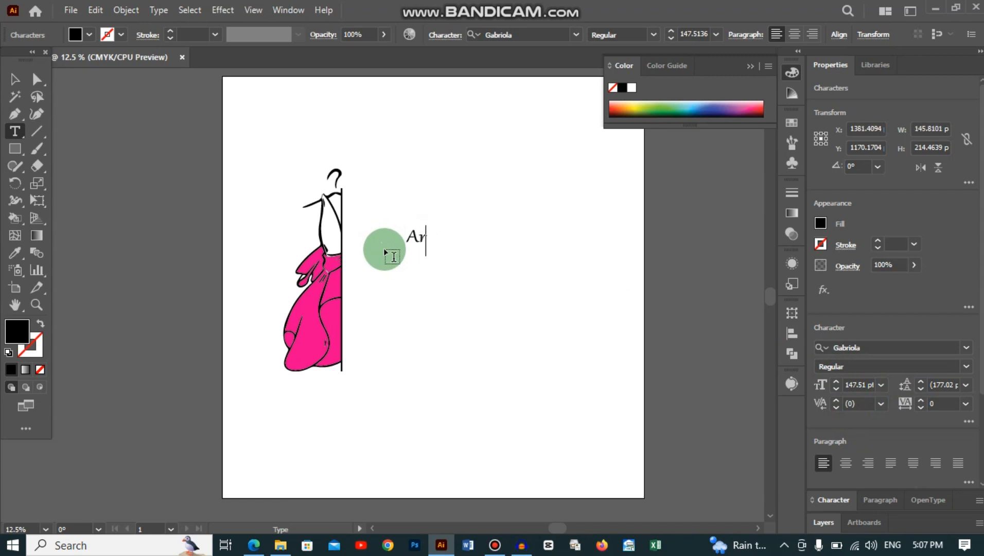
pyautogui.write('oma')
pyautogui.click(15, 80)
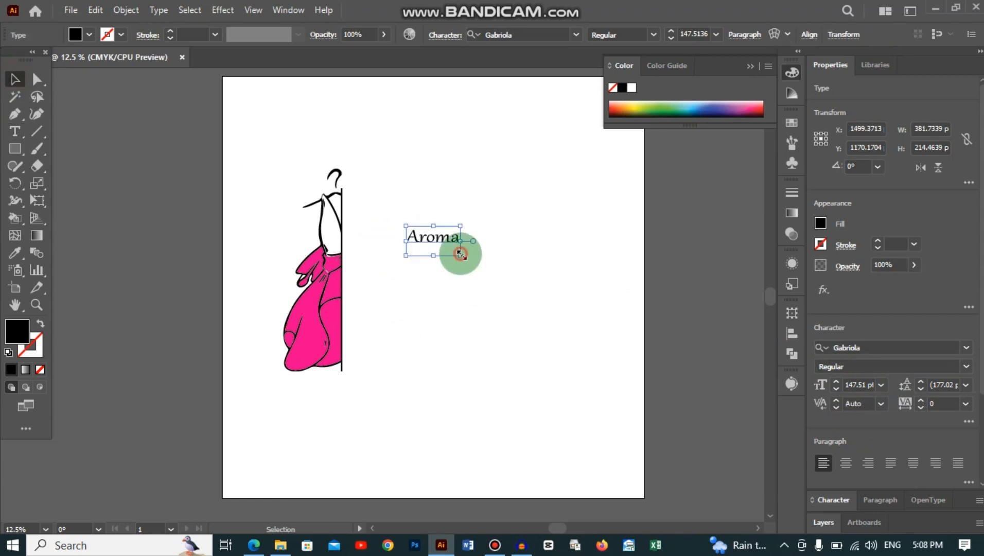
# Step: Enlarge the "Aroma" text proportionally to the scale of the dress and position it just right of the vertical line
pyautogui.moveTo(460, 255); pyautogui.dragTo(625, 347)
pyautogui.moveTo(515, 258); pyautogui.dragTo(469, 221)
pyautogui.moveTo(471, 312); pyautogui.dragTo(470, 362)
pyautogui.moveTo(477, 268); pyautogui.dragTo(525, 259)
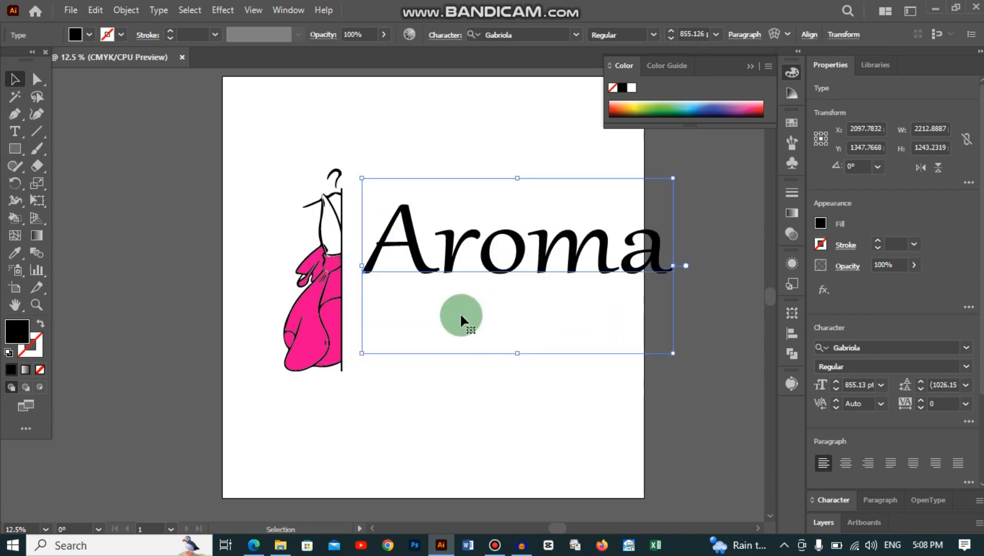
pyautogui.moveTo(516, 353); pyautogui.dragTo(517, 396)
pyautogui.moveTo(517, 277); pyautogui.dragTo(546, 267)
pyautogui.moveTo(545, 385); pyautogui.dragTo(544, 396)
pyautogui.moveTo(573, 267); pyautogui.dragTo(579, 266)
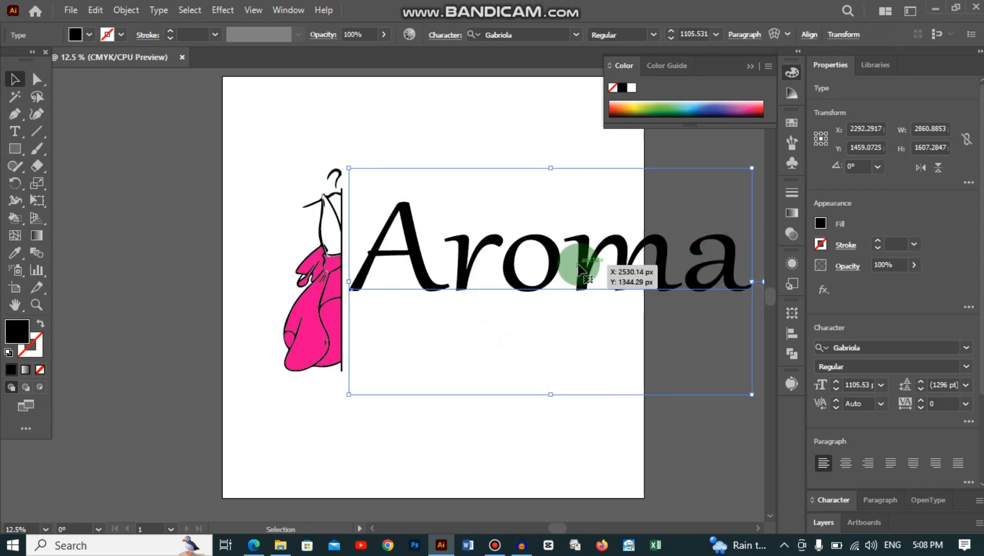
pyautogui.moveTo(551, 396); pyautogui.dragTo(550, 409)
pyautogui.moveTo(556, 277); pyautogui.dragTo(582, 272)
# Step: Scale all the artwork down to about 1914 × 908 px, move it to the artboard's centre, and deselect it
pyautogui.hotkey('ctrl', 'a')
pyautogui.moveTo(537, 403); pyautogui.dragTo(537, 346)
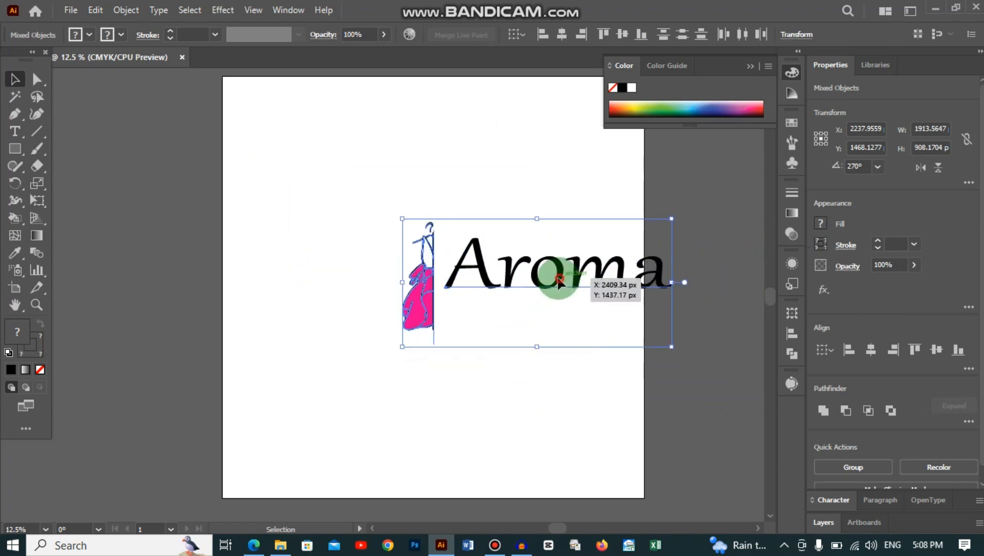
pyautogui.moveTo(558, 282); pyautogui.dragTo(492, 278)
pyautogui.click(443, 376)
pyautogui.click(15, 131)
pyautogui.click(385, 317)
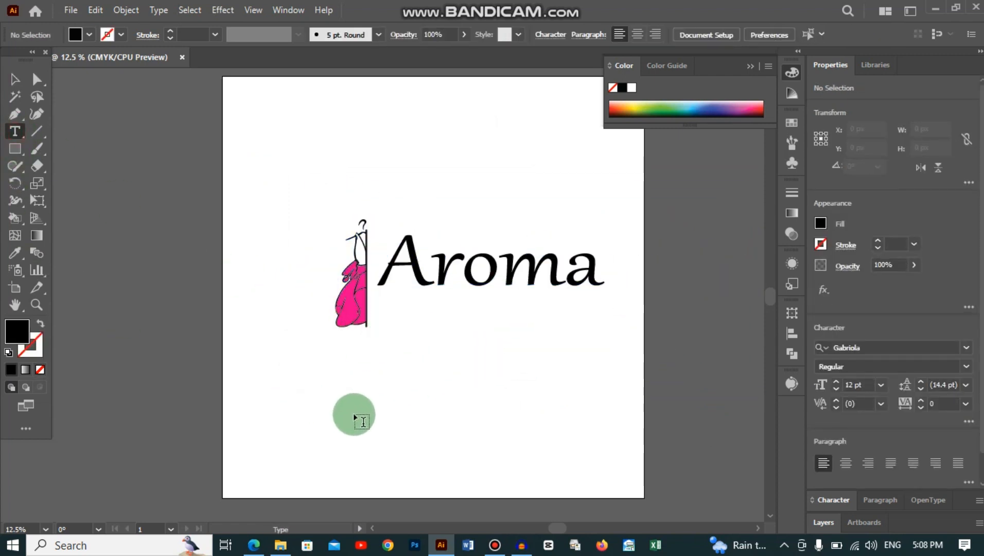
pyautogui.click(359, 414)
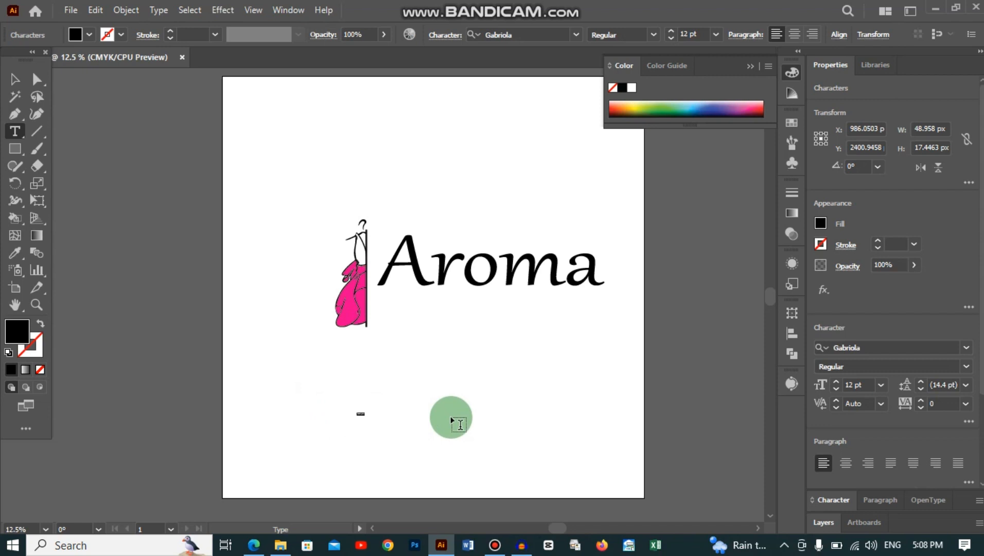
pyautogui.click(452, 412)
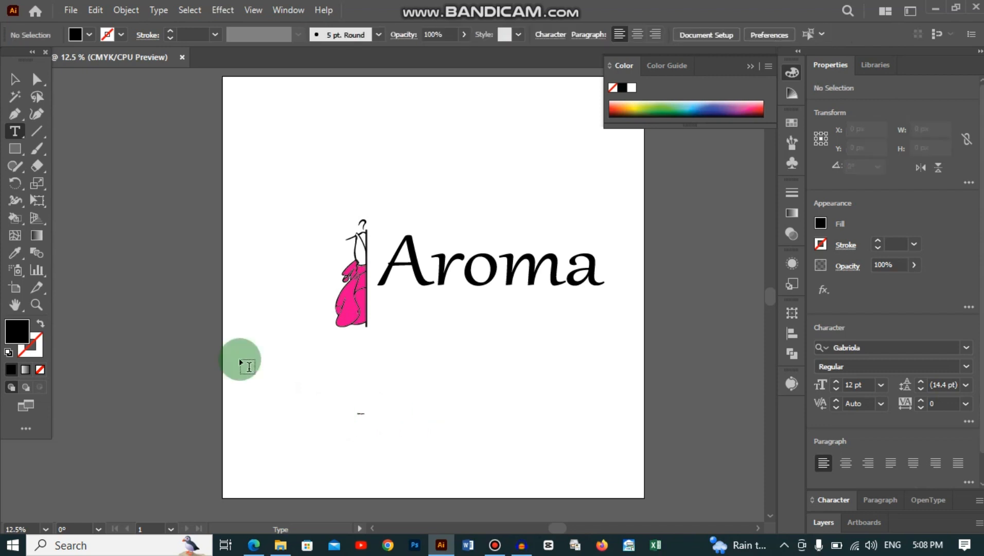
pyautogui.click(15, 79)
pyautogui.click(298, 368)
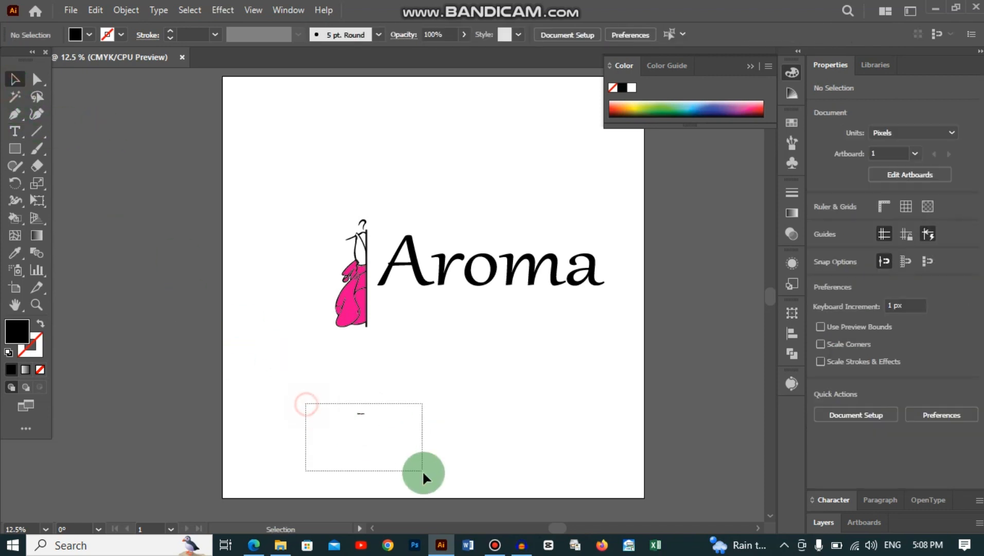
pyautogui.moveTo(422, 470); pyautogui.dragTo(422, 470)
pyautogui.press('Delete')
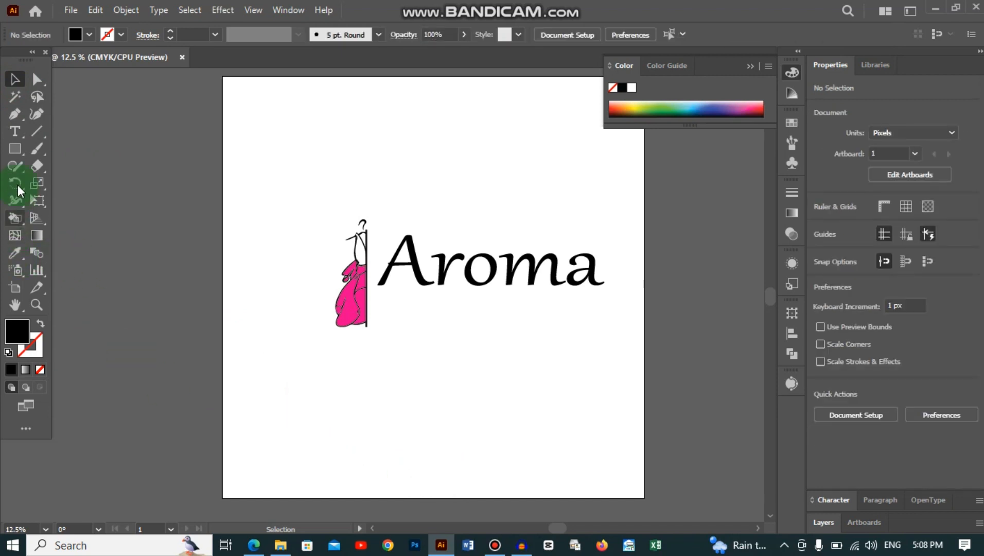
# Step: Add a short 12 pt Gabriola text below the "Aroma" wordmark and select it as an object
pyautogui.click(15, 131)
pyautogui.click(435, 362)
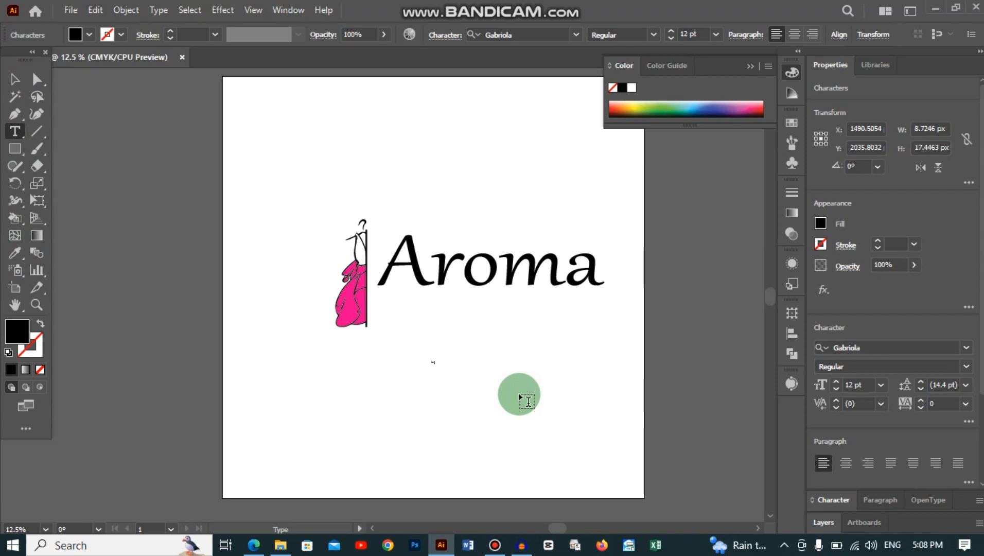
pyautogui.click(15, 79)
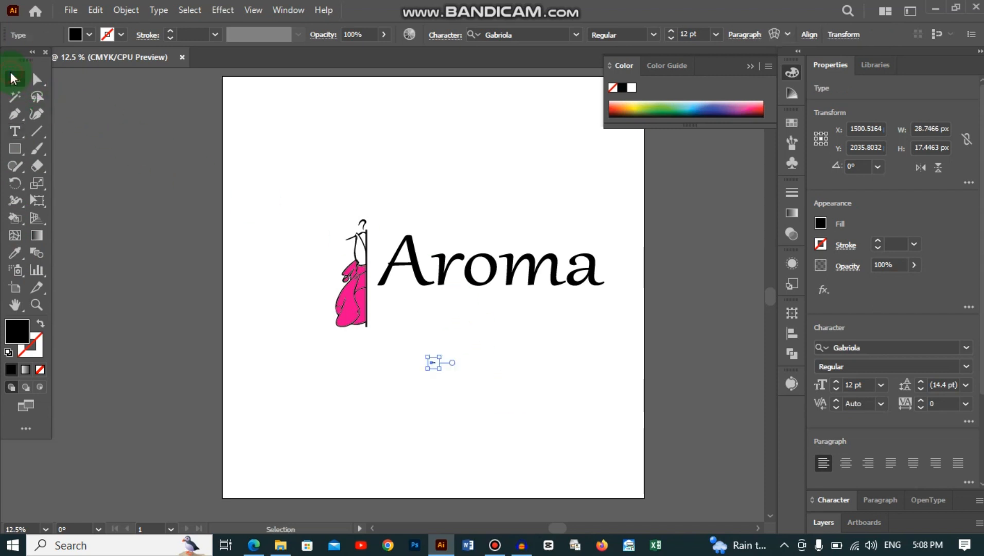
# Step: Enlarge the "Fashion" text proportionally to about 597 pt and place it directly below the "Aroma" wordmark
pyautogui.moveTo(437, 363); pyautogui.dragTo(663, 521)
pyautogui.moveTo(521, 345); pyautogui.dragTo(644, 435)
pyautogui.moveTo(541, 369); pyautogui.dragTo(497, 303)
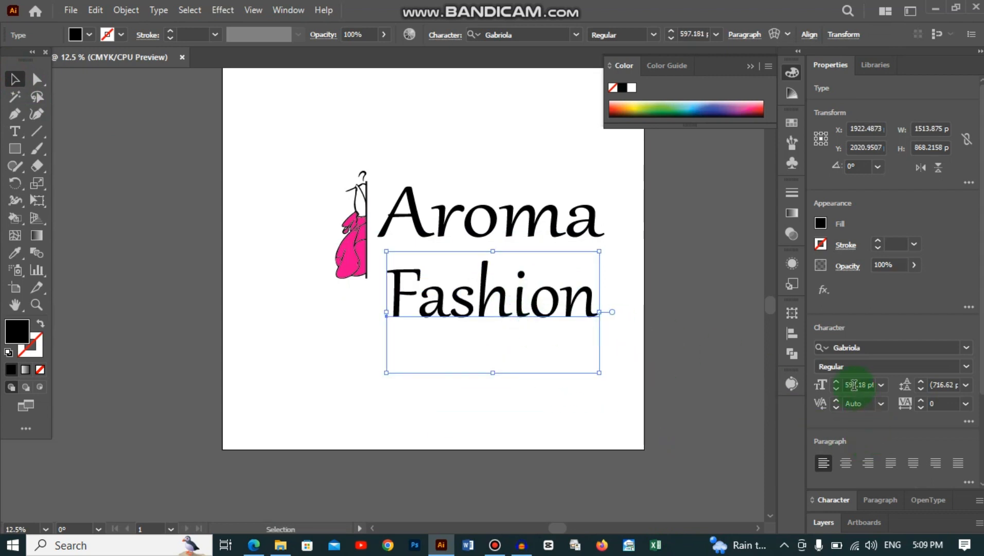
# Step: Change the "Fashion" text's font to Arial in the Narrow style
pyautogui.click(883, 349)
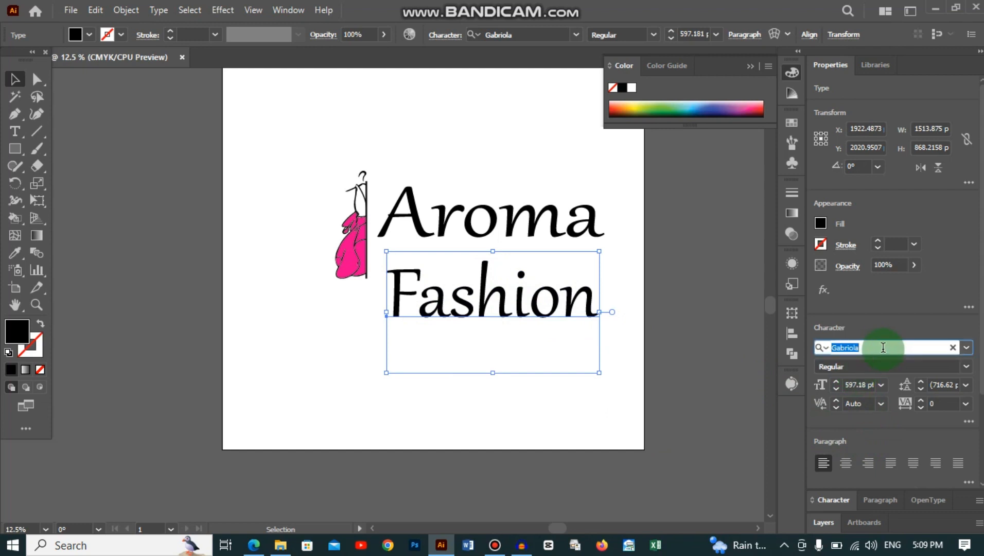
pyautogui.write('ar')
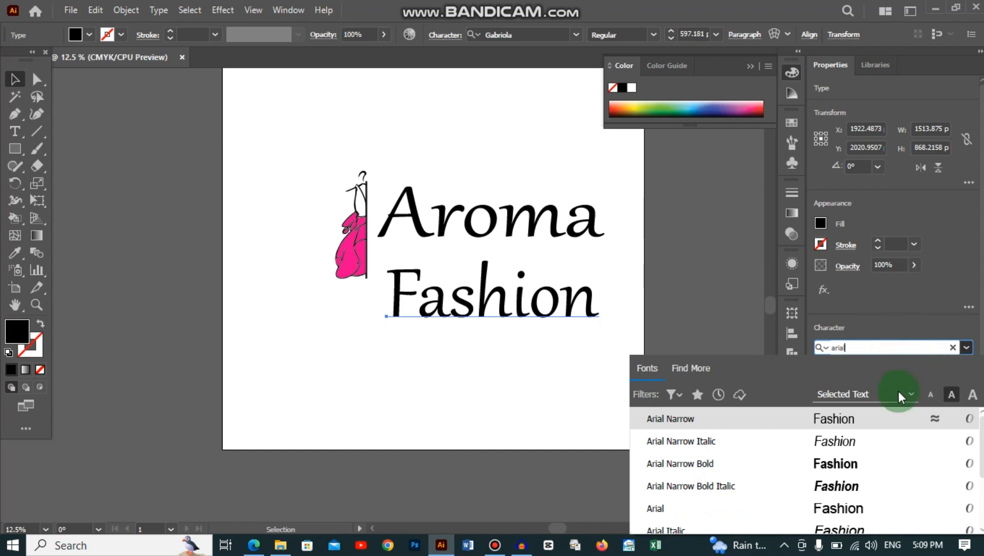
pyautogui.click(784, 425)
pyautogui.click(546, 271)
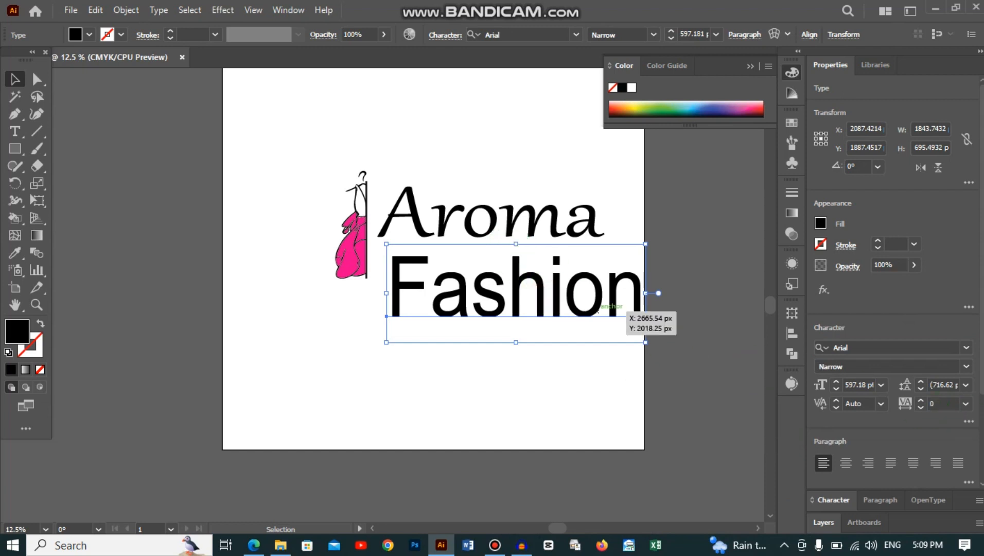
pyautogui.click(966, 366)
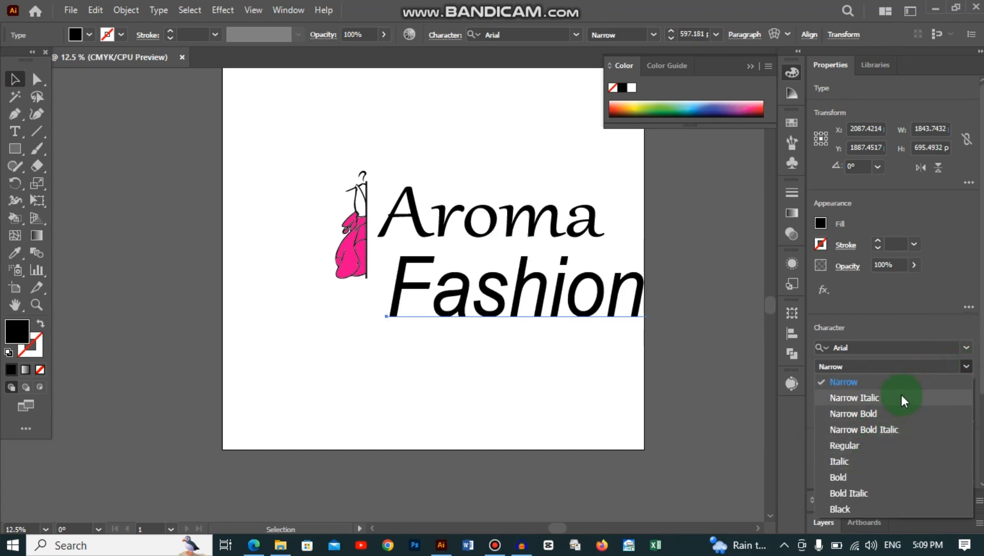
pyautogui.click(874, 382)
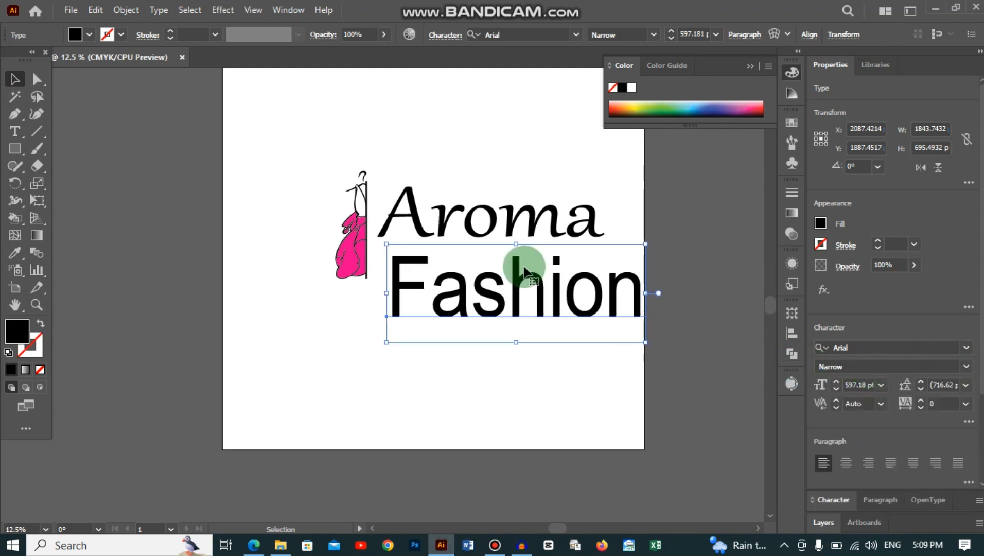
# Step: Scale the "Fashion" text down to about 287.5 pt, align its start with "Aroma" just beneath it, and deselect it
pyautogui.moveTo(647, 343); pyautogui.dragTo(542, 290)
pyautogui.moveTo(450, 269); pyautogui.dragTo(441, 272)
pyautogui.moveTo(515, 299); pyautogui.dragTo(503, 288)
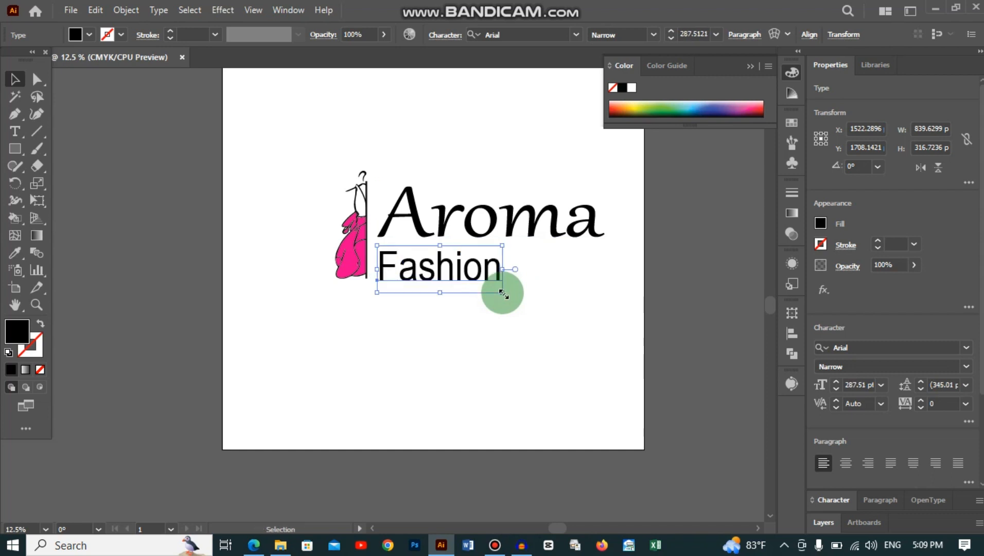
pyautogui.click(531, 288)
pyautogui.click(514, 320)
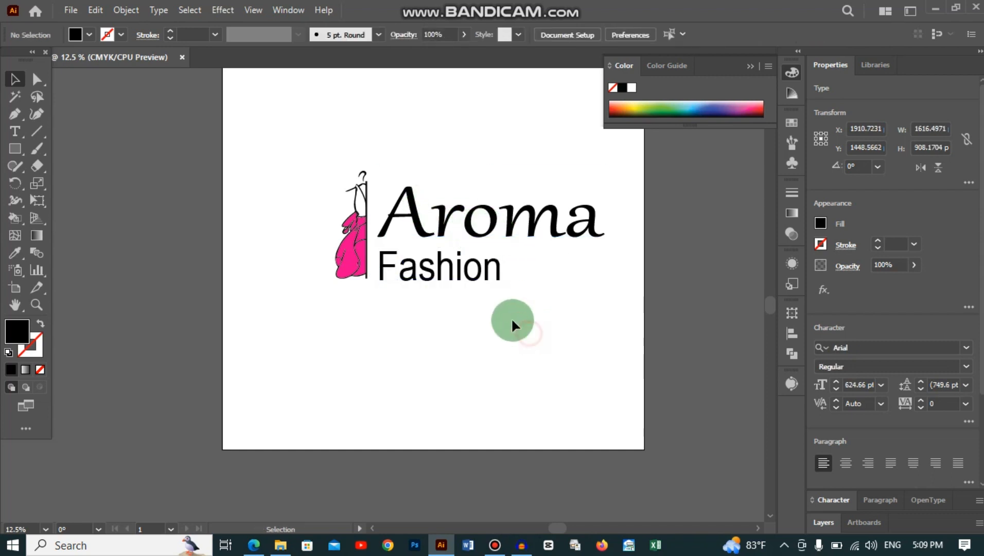
# Step: Try a tracking value of 1000 on the "Fashion" text
pyautogui.click(452, 271)
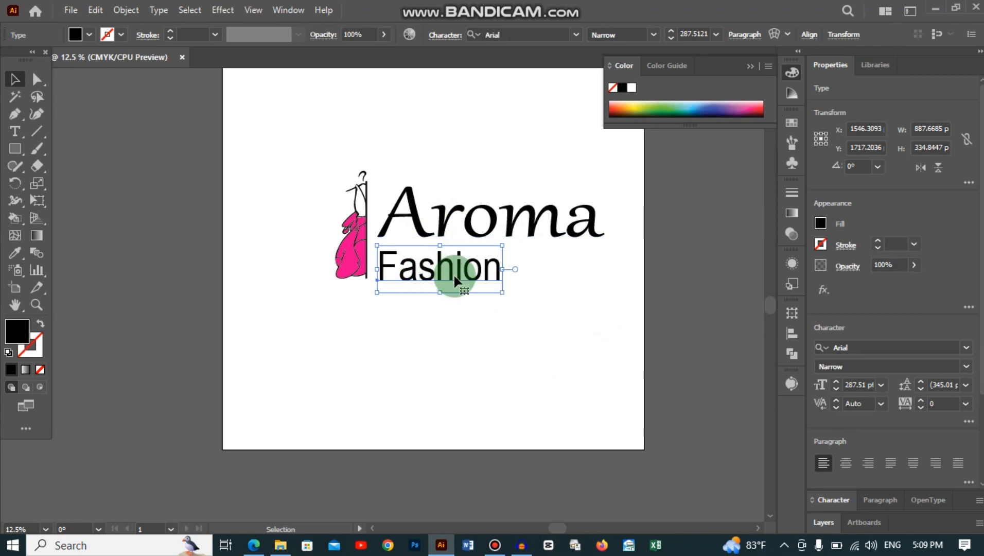
pyautogui.click(921, 400)
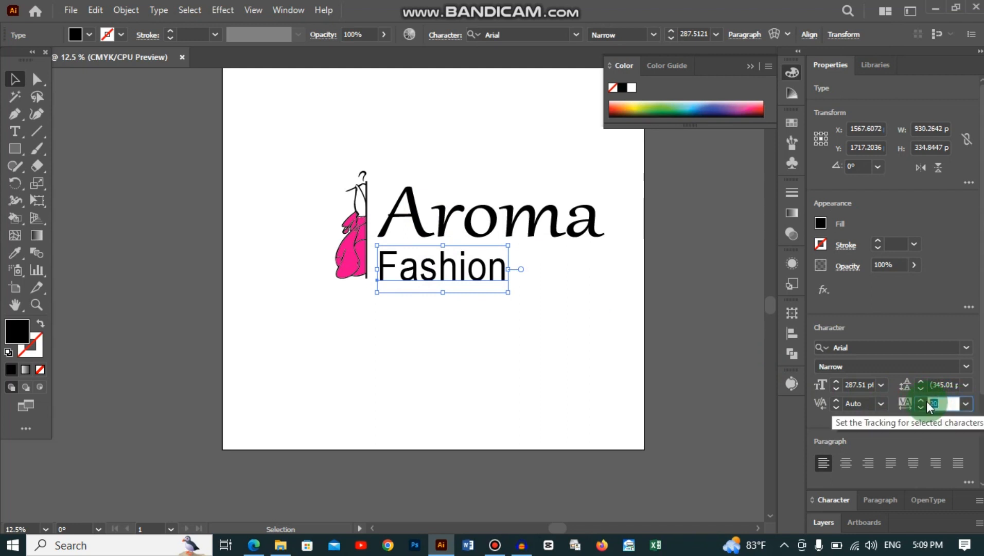
pyautogui.write('100')
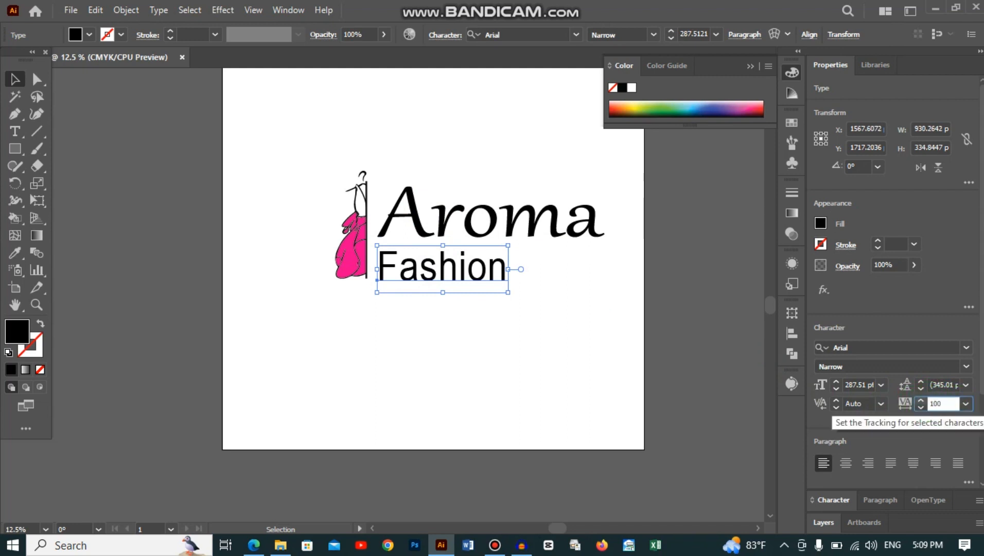
pyautogui.write('0')
pyautogui.click(927, 402)
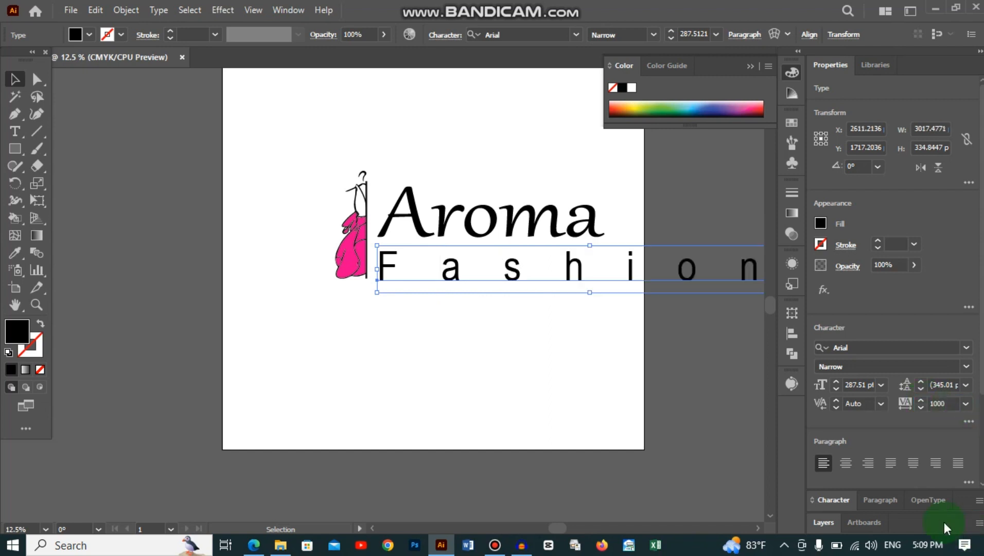
# Step: Set the "Fashion" text's tracking to 600, lower it gradually to 401 to match the width of "Aroma", and deselect it
pyautogui.doubleClick(950, 401)
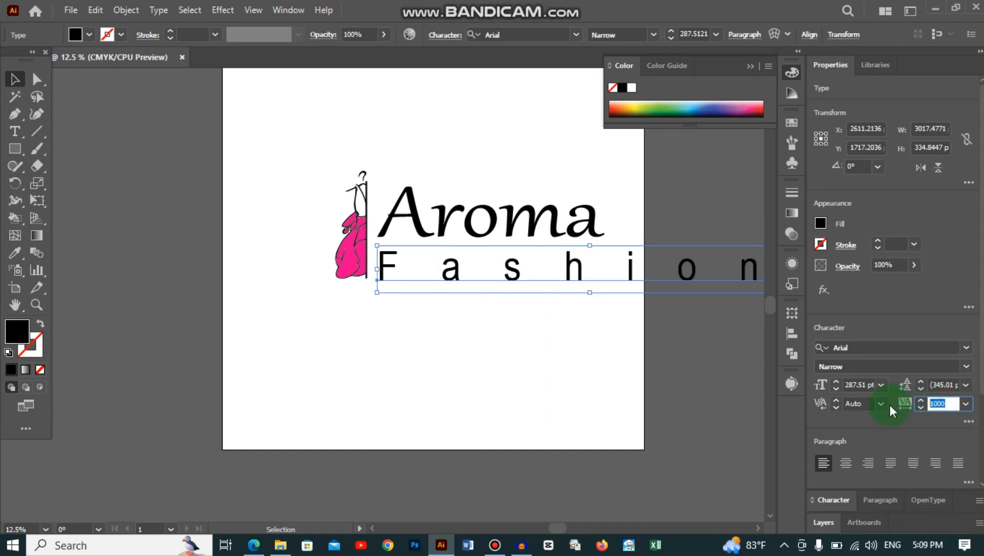
pyautogui.write('600')
pyautogui.click(890, 405)
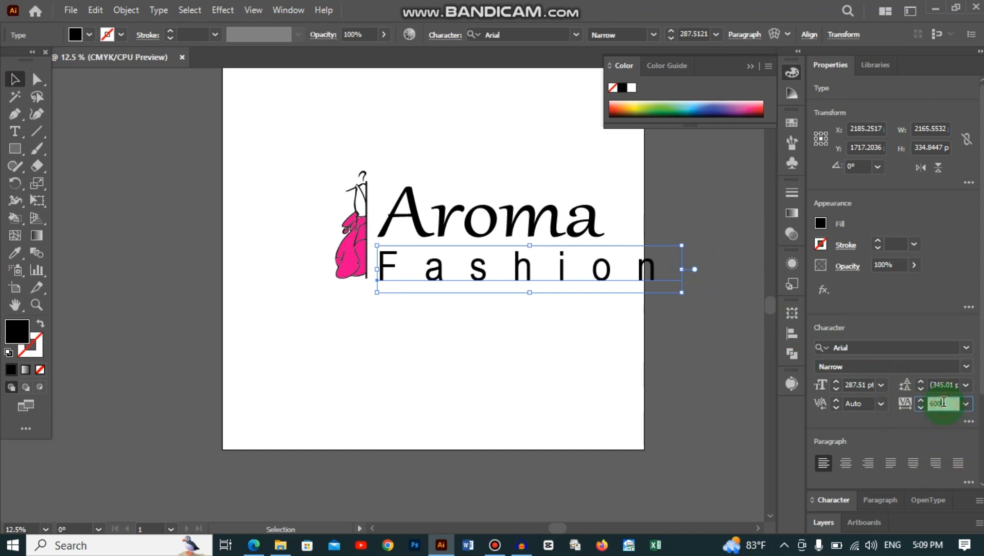
pyautogui.press('Down')
pyautogui.press('Down')
pyautogui.press('Down')
pyautogui.press('Down')
pyautogui.press('Down')
pyautogui.press('Down')
pyautogui.press('Down')
pyautogui.press('Down')
pyautogui.press('Down')
pyautogui.press('Down')
pyautogui.press('Down')
pyautogui.press('Down')
pyautogui.press('Down')
pyautogui.press('Down')
pyautogui.press('Down')
pyautogui.press('Down')
pyautogui.press('Down')
pyautogui.press('Down')
pyautogui.press('Down')
pyautogui.press('Down')
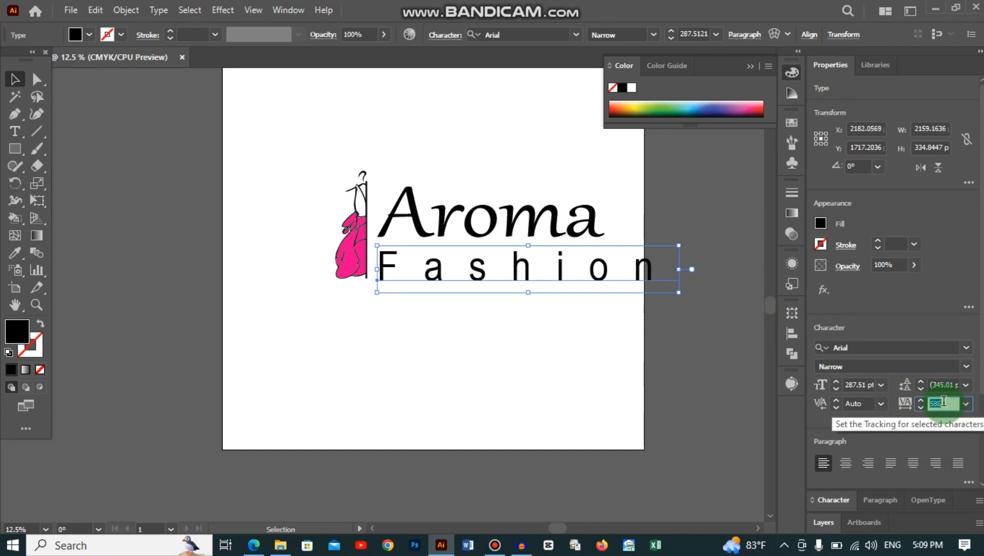
pyautogui.press('Down')
pyautogui.press('Down')
pyautogui.press('Down')
pyautogui.press('Down')
pyautogui.press('Down')
pyautogui.press('Down')
pyautogui.press('Down')
pyautogui.press('Down')
pyautogui.press('Down')
pyautogui.press('Down')
pyautogui.press('Down')
pyautogui.press('Down')
pyautogui.press('Down')
pyautogui.press('Down')
pyautogui.press('Down')
pyautogui.press('Down')
pyautogui.press('Down')
pyautogui.press('Down')
pyautogui.press('Down')
pyautogui.press('Down')
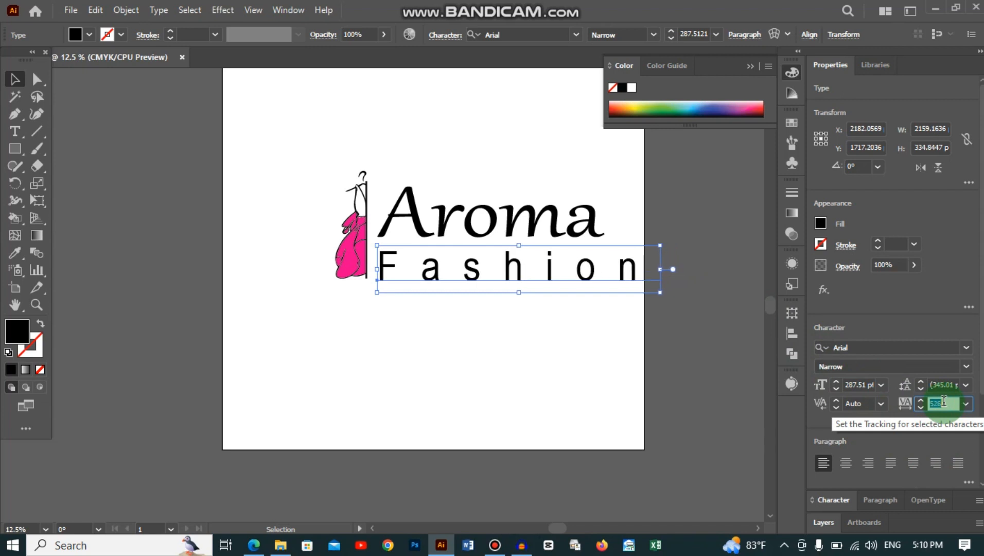
pyautogui.press('Down')
pyautogui.press('Down')
pyautogui.press('Down')
pyautogui.press('Down')
pyautogui.press('Down')
pyautogui.press('Down')
pyautogui.press('Down')
pyautogui.press('Down')
pyautogui.press('Down')
pyautogui.press('Down')
pyautogui.press('Down')
pyautogui.press('Down')
pyautogui.press('Down')
pyautogui.press('Down')
pyautogui.press('Down')
pyautogui.press('Down')
pyautogui.press('Down')
pyautogui.press('Down')
pyautogui.press('Down')
pyautogui.press('Down')
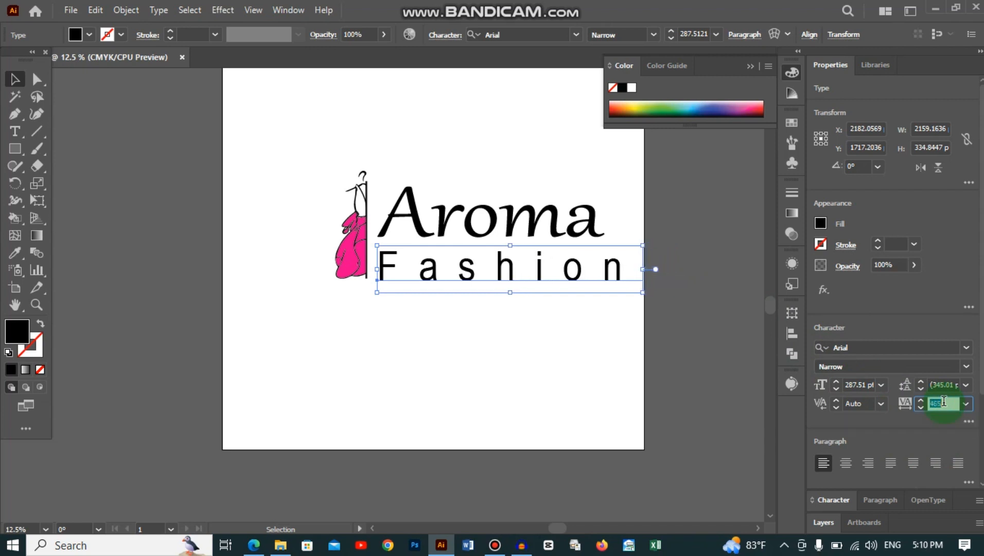
pyautogui.press('Down')
pyautogui.press('Down')
pyautogui.press('Down')
pyautogui.press('Down')
pyautogui.press('Down')
pyautogui.press('Down')
pyautogui.press('Down')
pyautogui.press('Down')
pyautogui.press('Down')
pyautogui.press('Down')
pyautogui.press('Down')
pyautogui.press('Down')
pyautogui.press('Down')
pyautogui.press('Down')
pyautogui.press('Down')
pyautogui.press('Down')
pyautogui.press('Down')
pyautogui.press('Down')
pyautogui.press('Down')
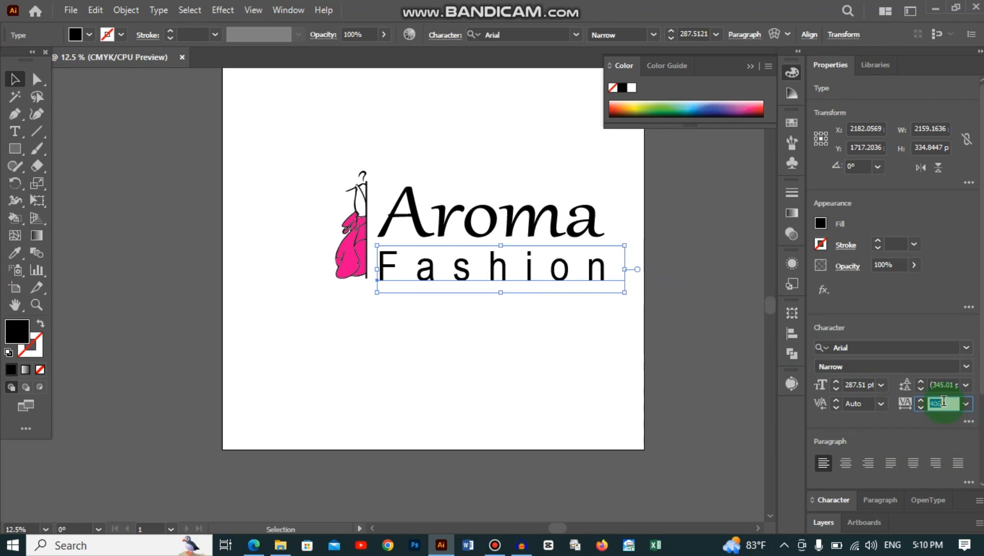
pyautogui.click(554, 355)
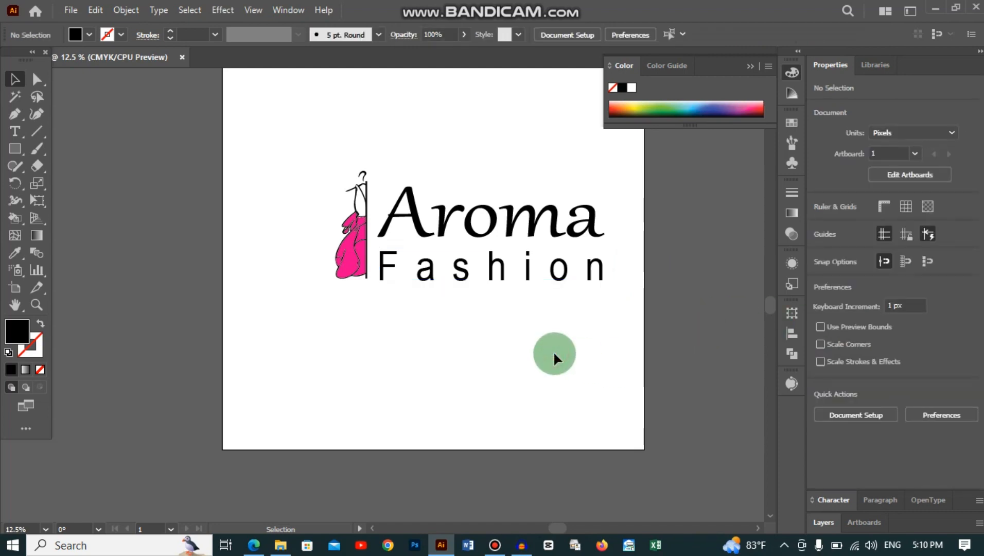
# Step: Nudge the "Fashion" text slightly upward, closer to "Aroma", and deselect it
pyautogui.moveTo(485, 276); pyautogui.dragTo(483, 274)
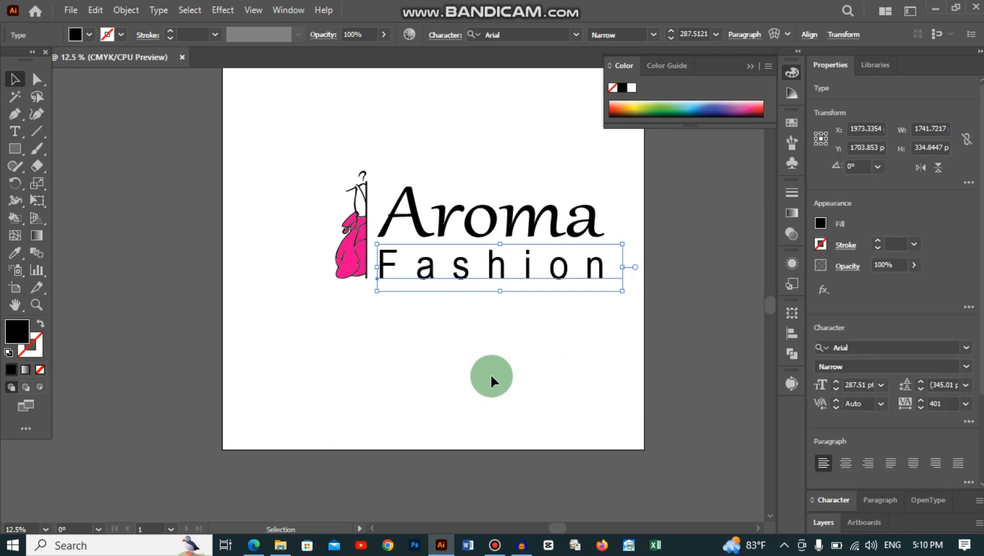
pyautogui.scroll(1, 491, 377)
pyautogui.click(490, 373)
# Step: Scale the whole logo down to about 1709 × 761 px, move it towards the artboard's centre, and deselect it
pyautogui.moveTo(262, 198); pyautogui.dragTo(593, 322)
pyautogui.click(302, 215)
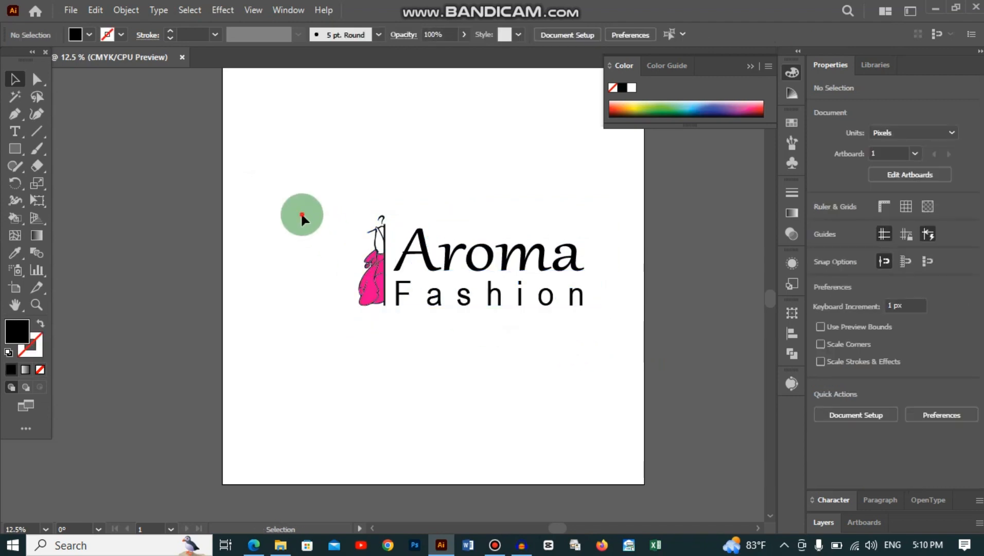
pyautogui.moveTo(301, 215); pyautogui.dragTo(445, 301)
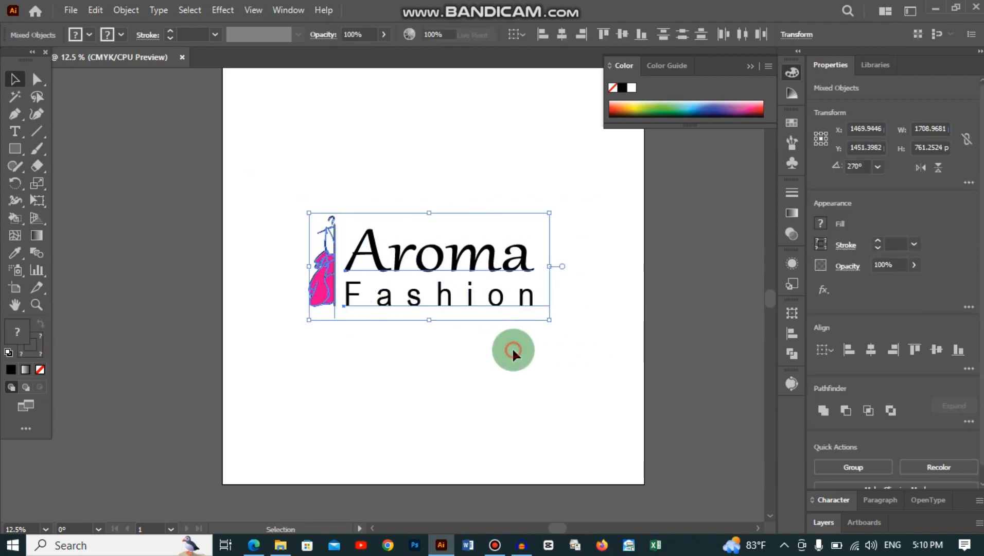
pyautogui.click(512, 347)
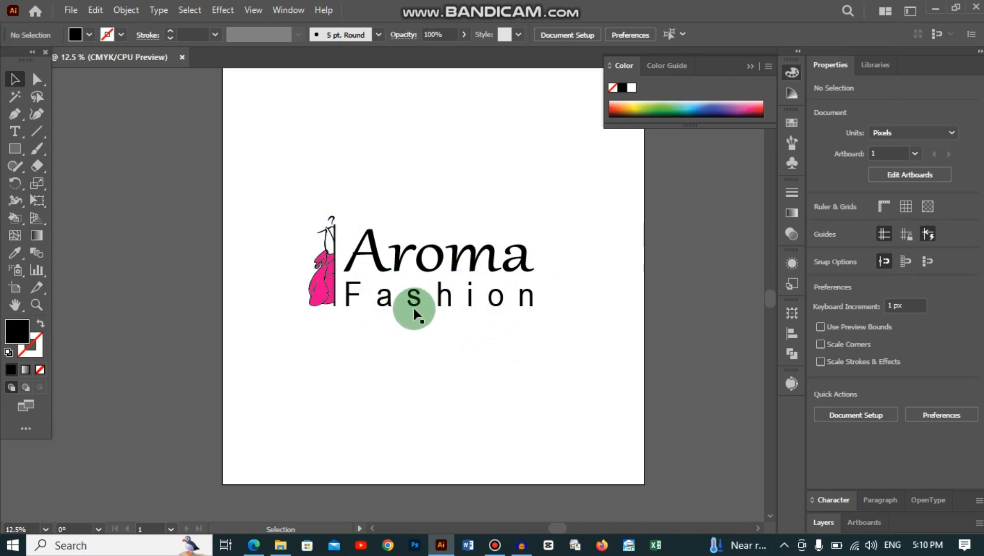
# Step: Try out other fonts on the "Fashion" text, such as Cambria Math, Garamond and Anton Regular
pyautogui.click(448, 308)
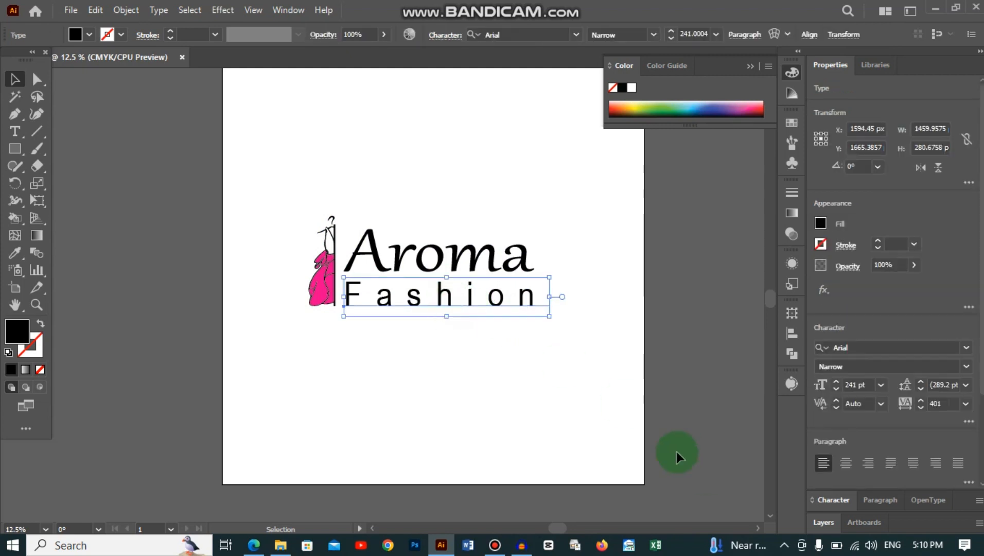
pyautogui.click(908, 349)
pyautogui.scroll(-5, 907, 349)
pyautogui.scroll(-15, 907, 349)
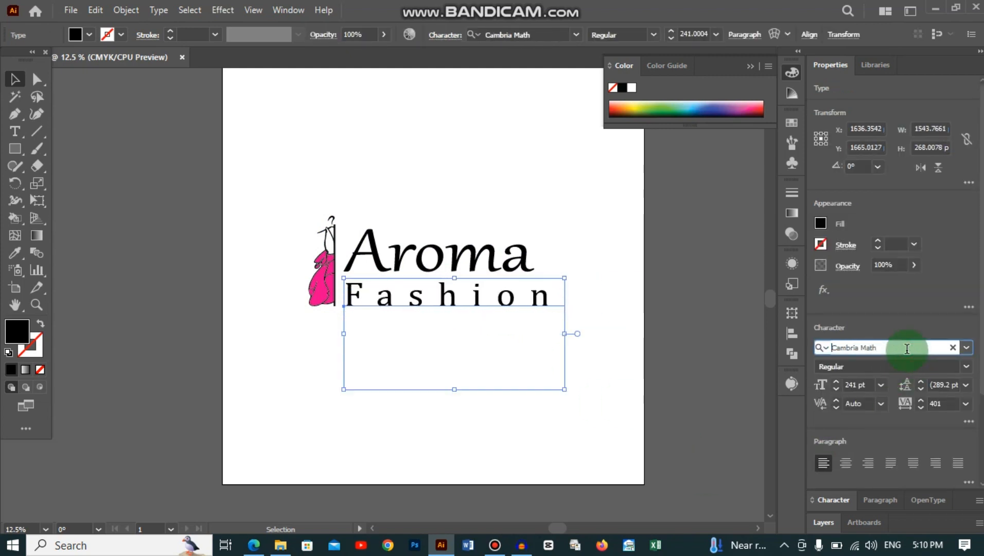
pyautogui.scroll(-20, 907, 349)
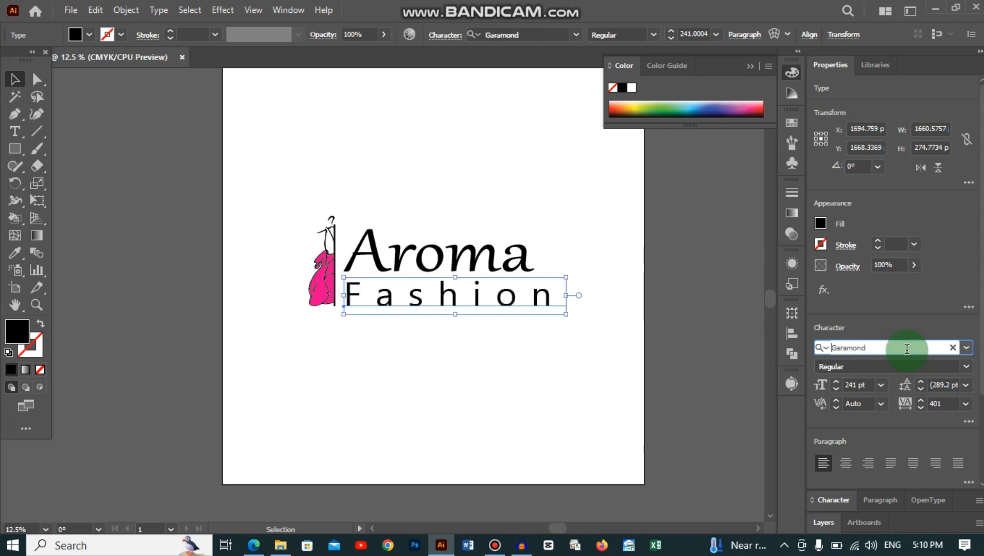
pyautogui.scroll(-4, 911, 356)
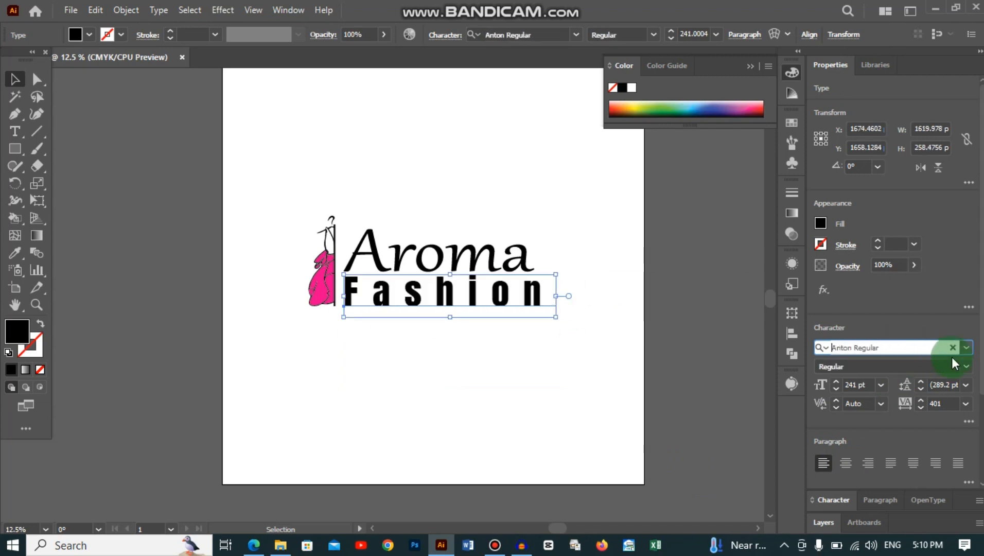
# Step: Set the "Fashion" text's font to Lucida Calligraphy Italic and close the Glyphs panel
pyautogui.click(967, 348)
pyautogui.scroll(-10, 850, 466)
pyautogui.scroll(1, 845, 464)
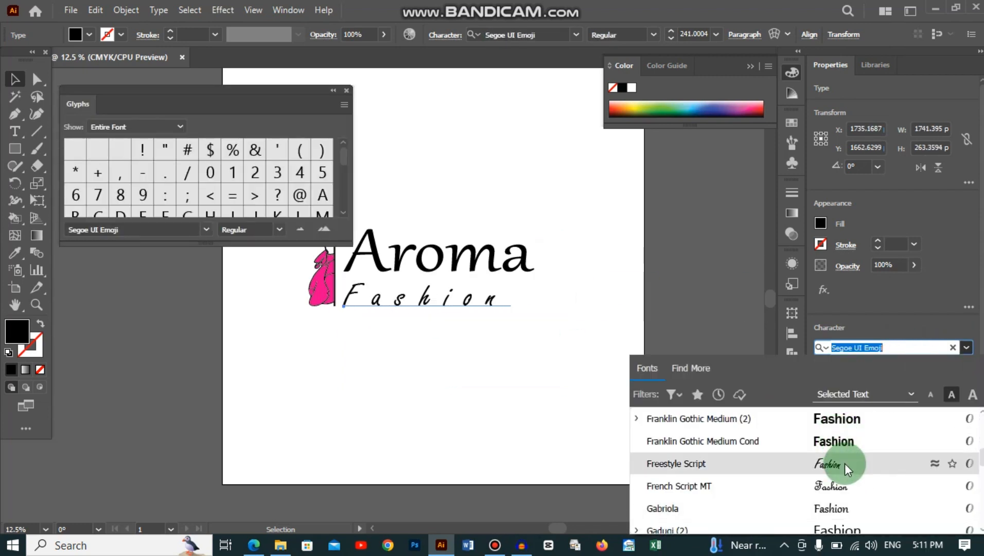
pyautogui.scroll(-2, 845, 464)
pyautogui.scroll(-9, 846, 489)
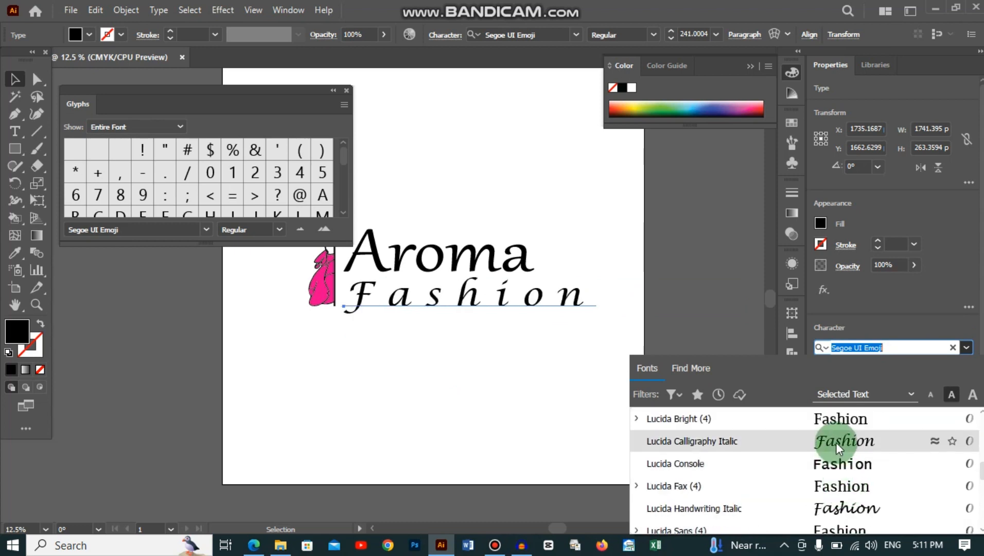
pyautogui.scroll(1, 839, 463)
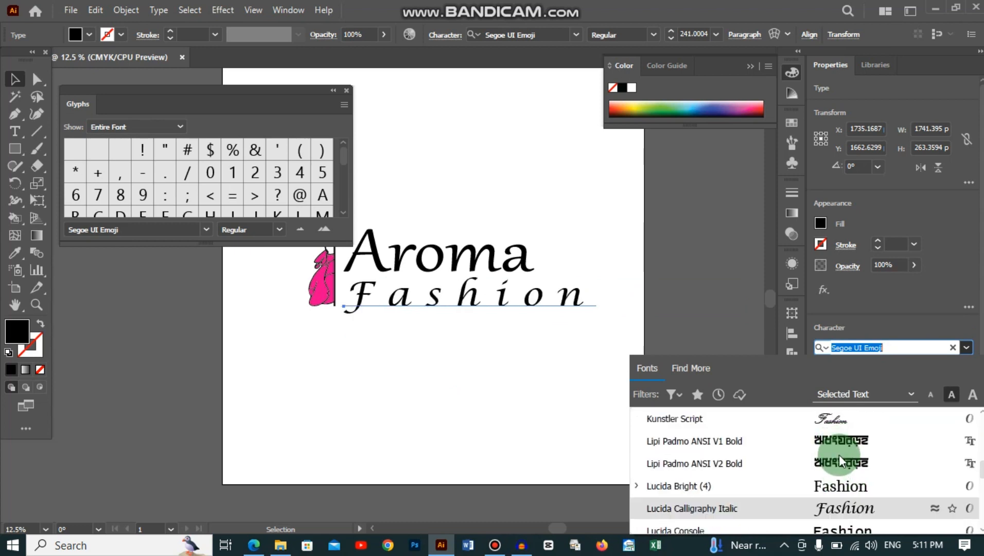
pyautogui.click(852, 503)
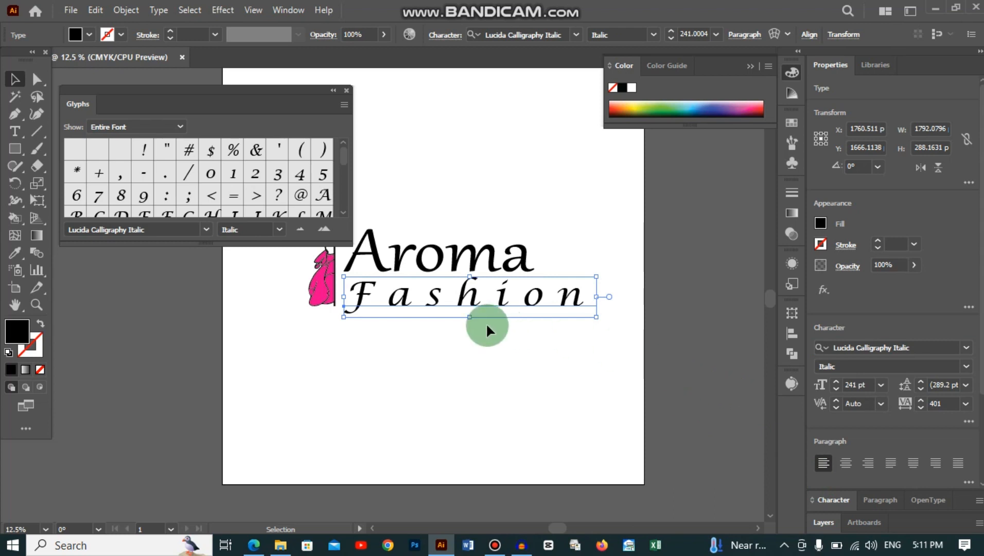
pyautogui.click(347, 90)
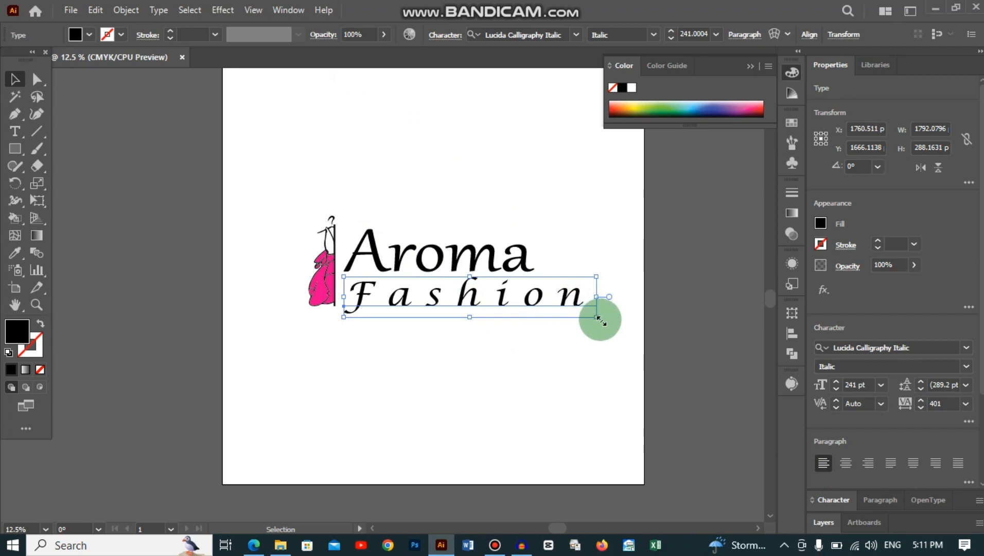
# Step: Scale the "Fashion" text down proportionally to about 175 pt to match the width of "Aroma", and select the "Aroma" text
pyautogui.moveTo(598, 319); pyautogui.dragTo(544, 306)
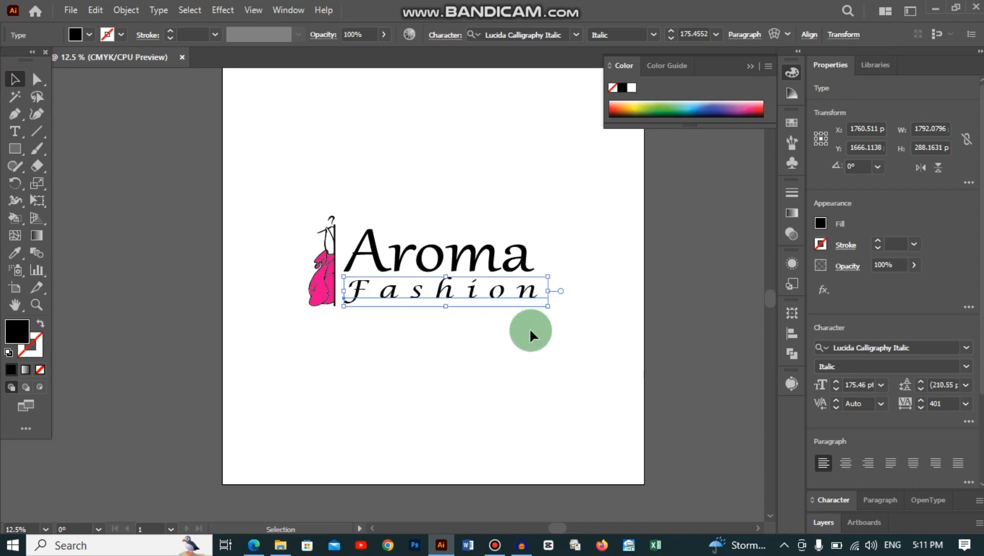
pyautogui.click(513, 334)
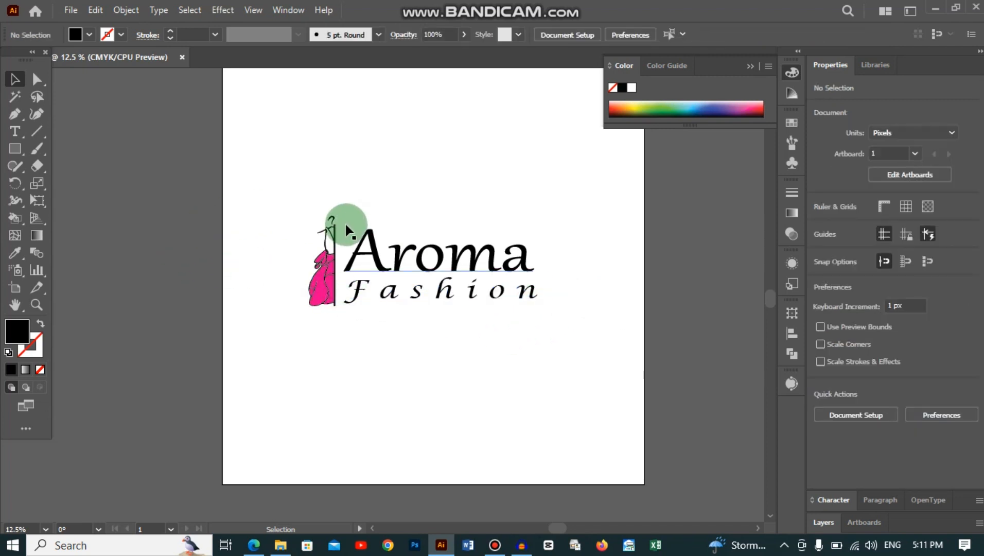
pyautogui.click(362, 248)
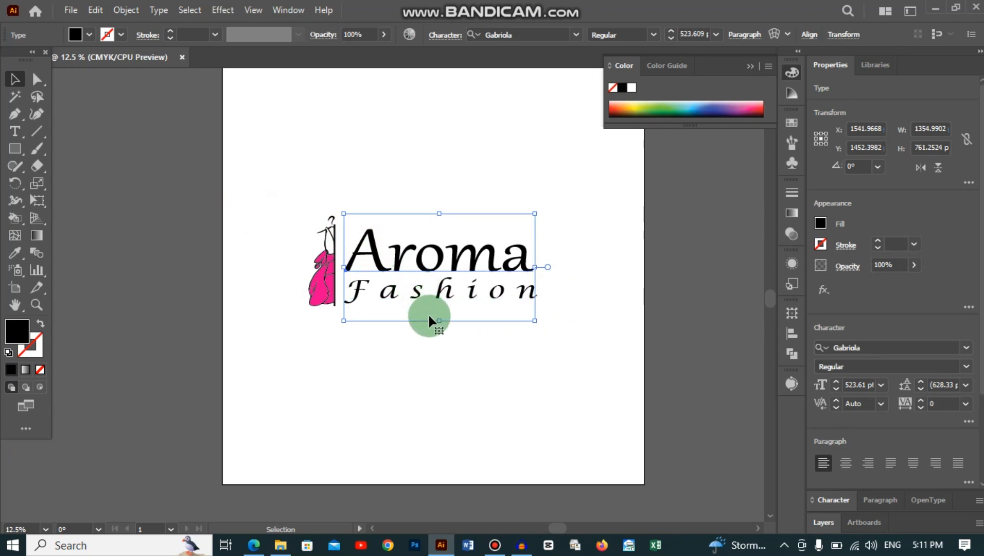
# Step: Move the whole logo to the artboard's upper-left area and place a duplicate of it below
pyautogui.click(420, 342)
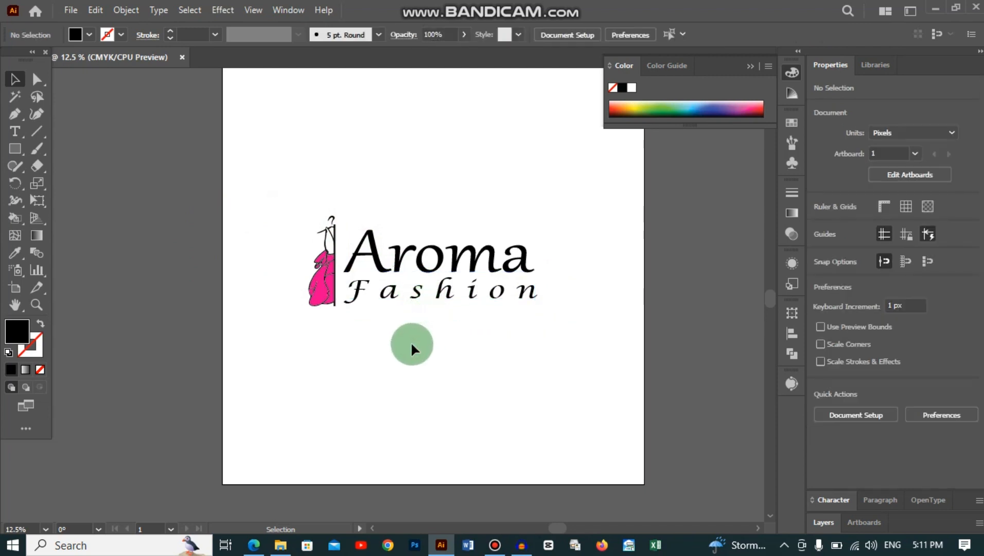
pyautogui.scroll(1, 410, 340)
pyautogui.moveTo(259, 226); pyautogui.dragTo(589, 423)
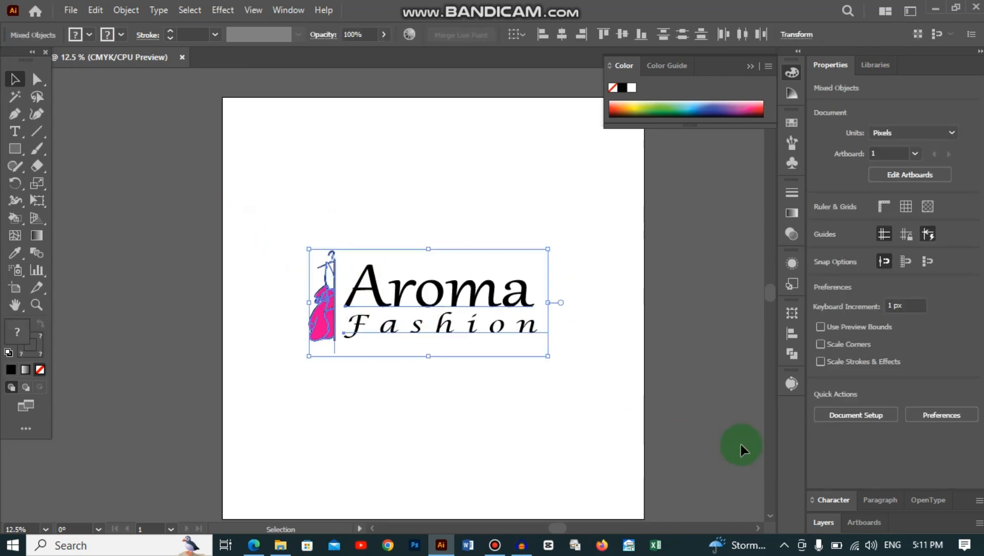
pyautogui.click(536, 397)
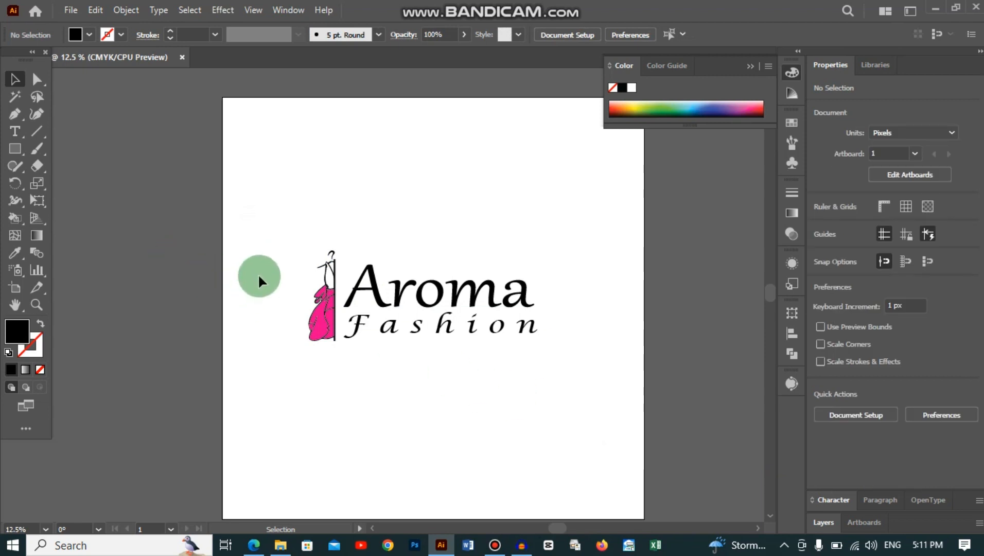
pyautogui.moveTo(273, 248); pyautogui.dragTo(412, 362)
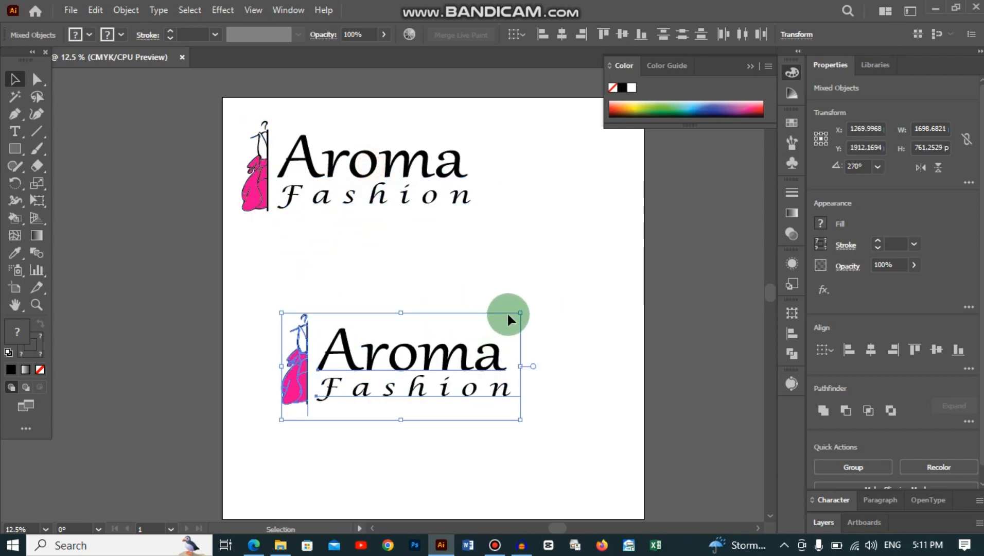
# Step: Move the duplicate logo towards the lower-right part of the artboard and deselect it
pyautogui.click(560, 309)
pyautogui.moveTo(269, 282); pyautogui.dragTo(483, 386)
pyautogui.click(569, 334)
pyautogui.scroll(-2, 568, 334)
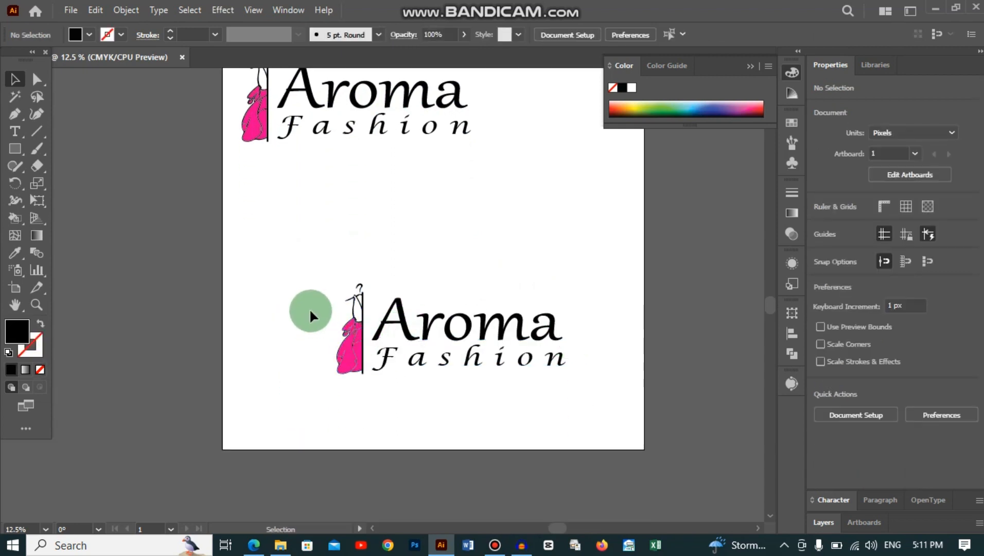
# Step: Move the duplicate's dress figure with its vertical line above the middle of the "Aroma" text
pyautogui.moveTo(313, 290)
pyautogui.mouseDown()
pyautogui.moveTo(371, 320)
pyautogui.moveTo(355, 335)
pyautogui.moveTo(367, 334)
pyautogui.moveTo(413, 252)
pyautogui.moveTo(457, 249)
pyautogui.moveTo(467, 263)
pyautogui.mouseUp()
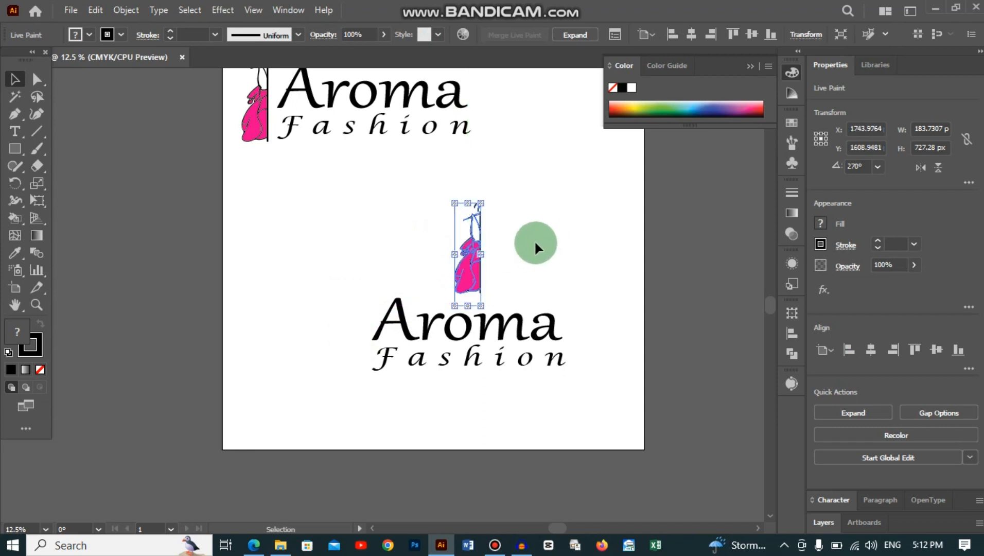
pyautogui.click(519, 261)
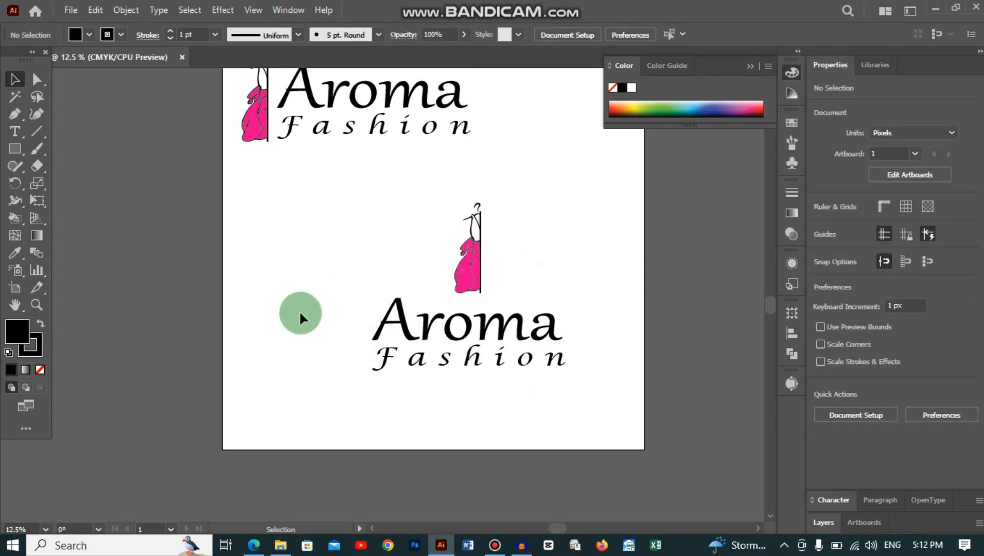
pyautogui.moveTo(303, 308); pyautogui.dragTo(561, 400)
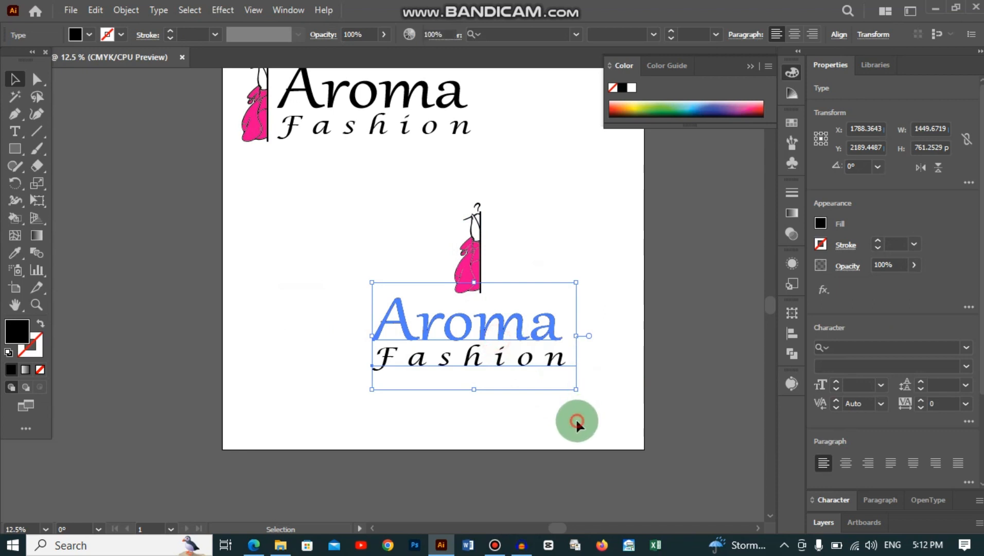
pyautogui.click(575, 419)
# Step: Scale the duplicate's "Fashion" text down slightly so it is narrower than "Aroma" and place it centrally underneath
pyautogui.click(490, 360)
pyautogui.moveTo(575, 376); pyautogui.dragTo(488, 357)
pyautogui.click(510, 388)
# Step: Align the duplicate's dress figure, "Aroma" and "Fashion" texts to their common horizontal centre and deselect them
pyautogui.moveTo(320, 180); pyautogui.dragTo(590, 393)
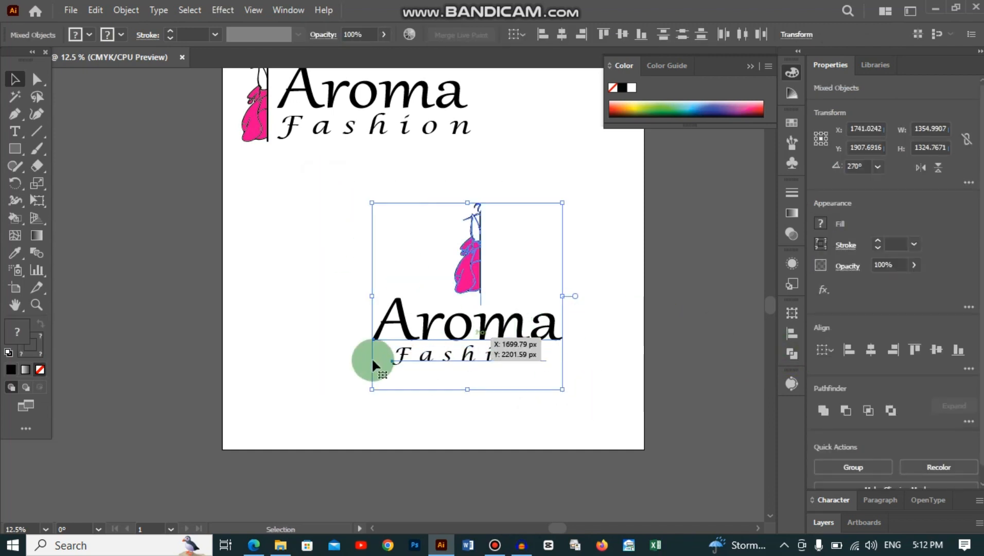
pyautogui.click(868, 356)
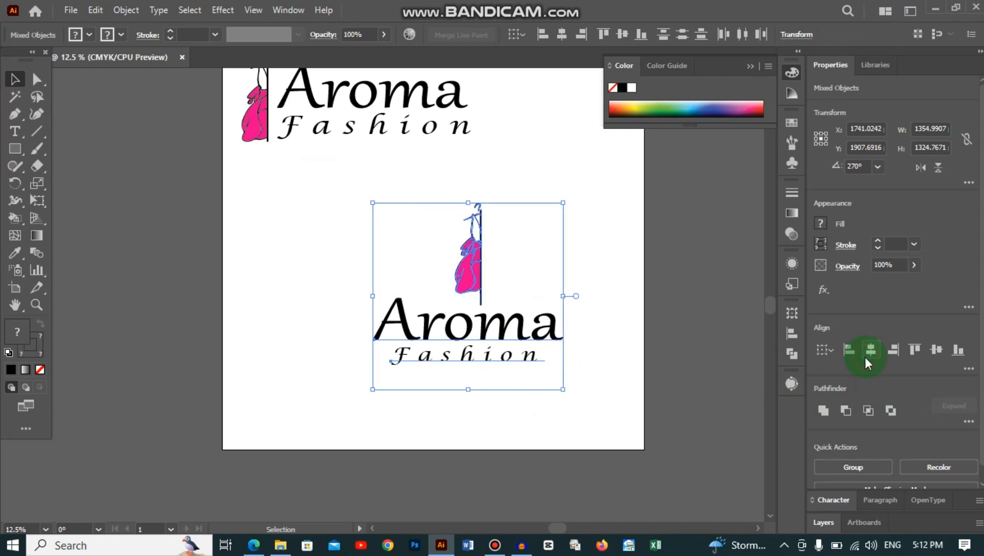
pyautogui.click(596, 355)
pyautogui.scroll(1, 595, 349)
pyautogui.moveTo(352, 268); pyautogui.dragTo(573, 409)
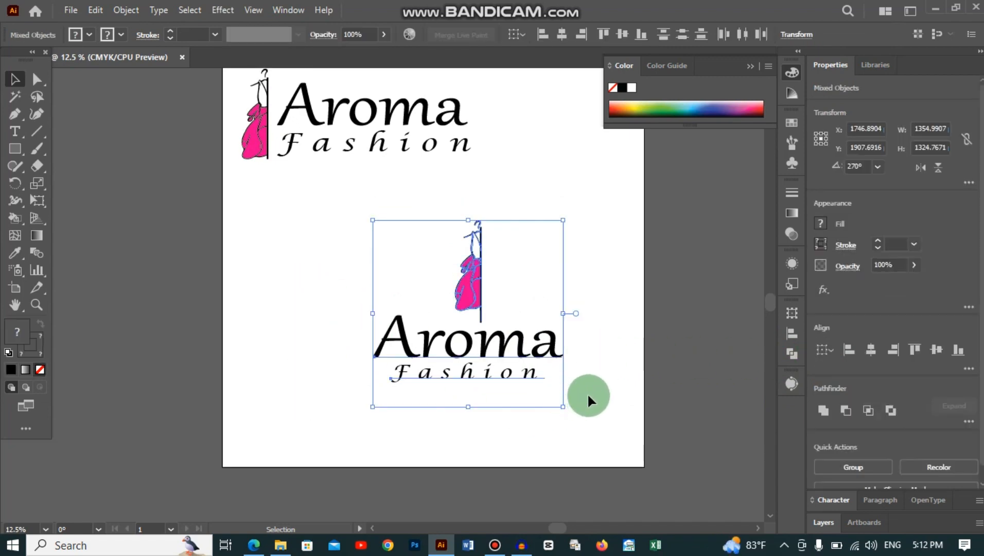
pyautogui.scroll(3, 585, 369)
pyautogui.click(378, 259)
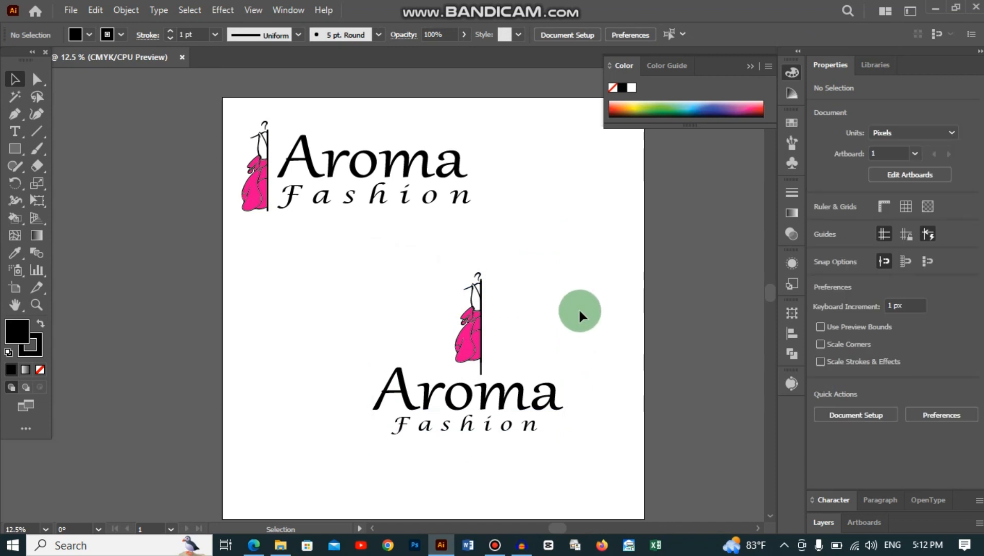
pyautogui.scroll(-1, 581, 308)
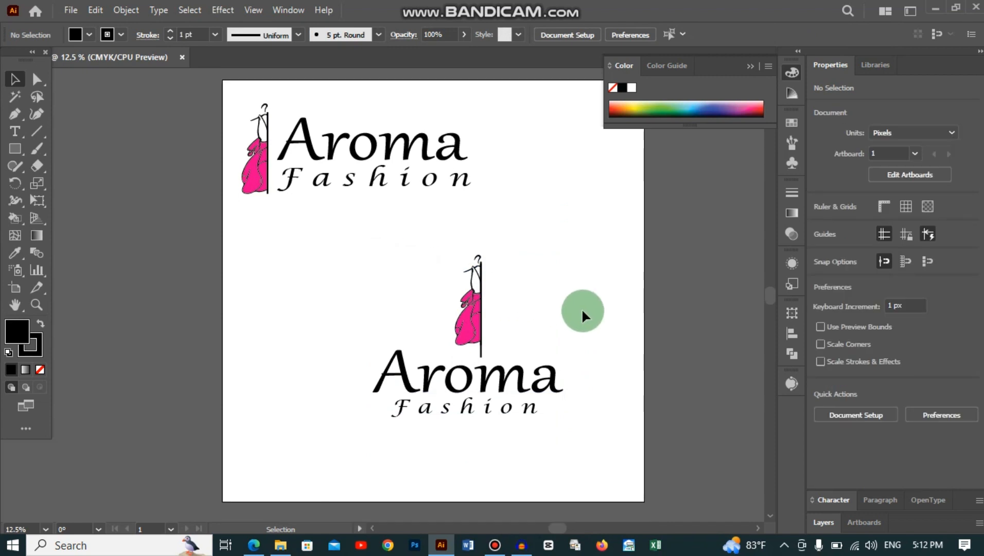